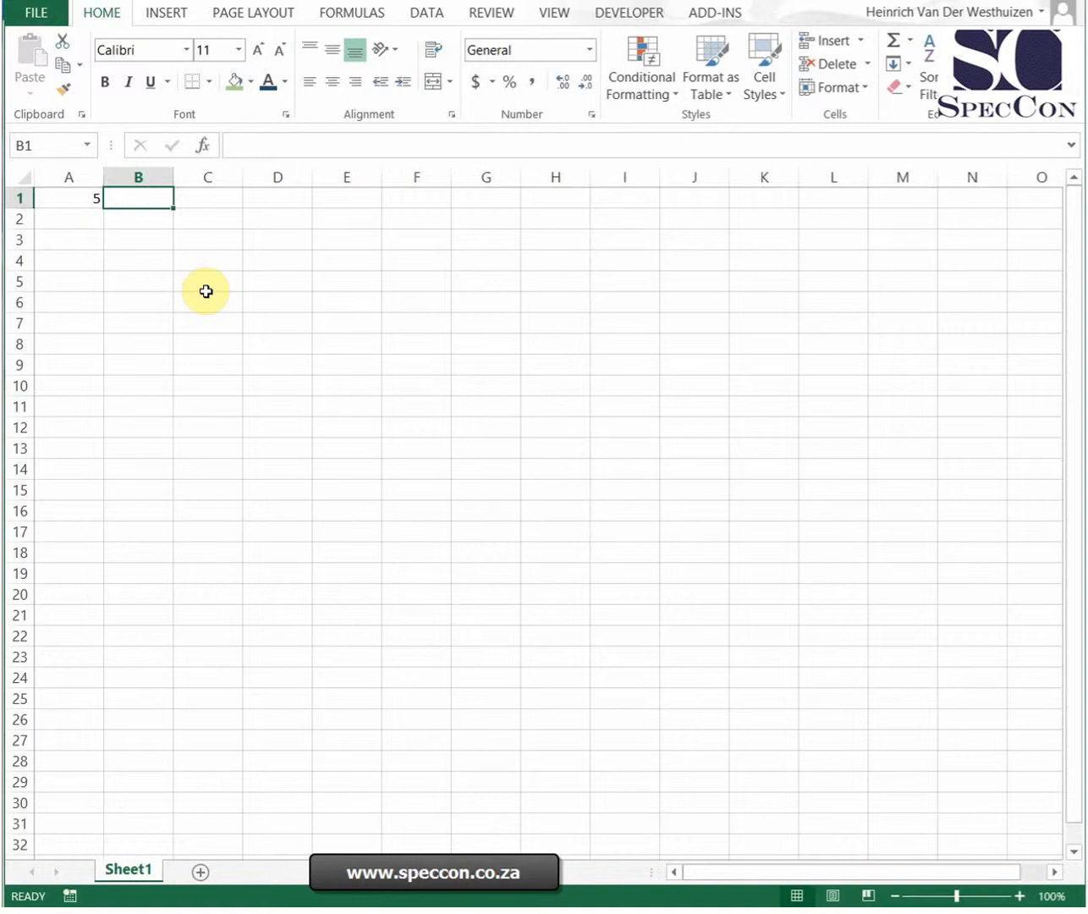
- Enter a formula in B1 that tests whether A1 is greater than 0 (=A1>0)
text(=)
key(Left)
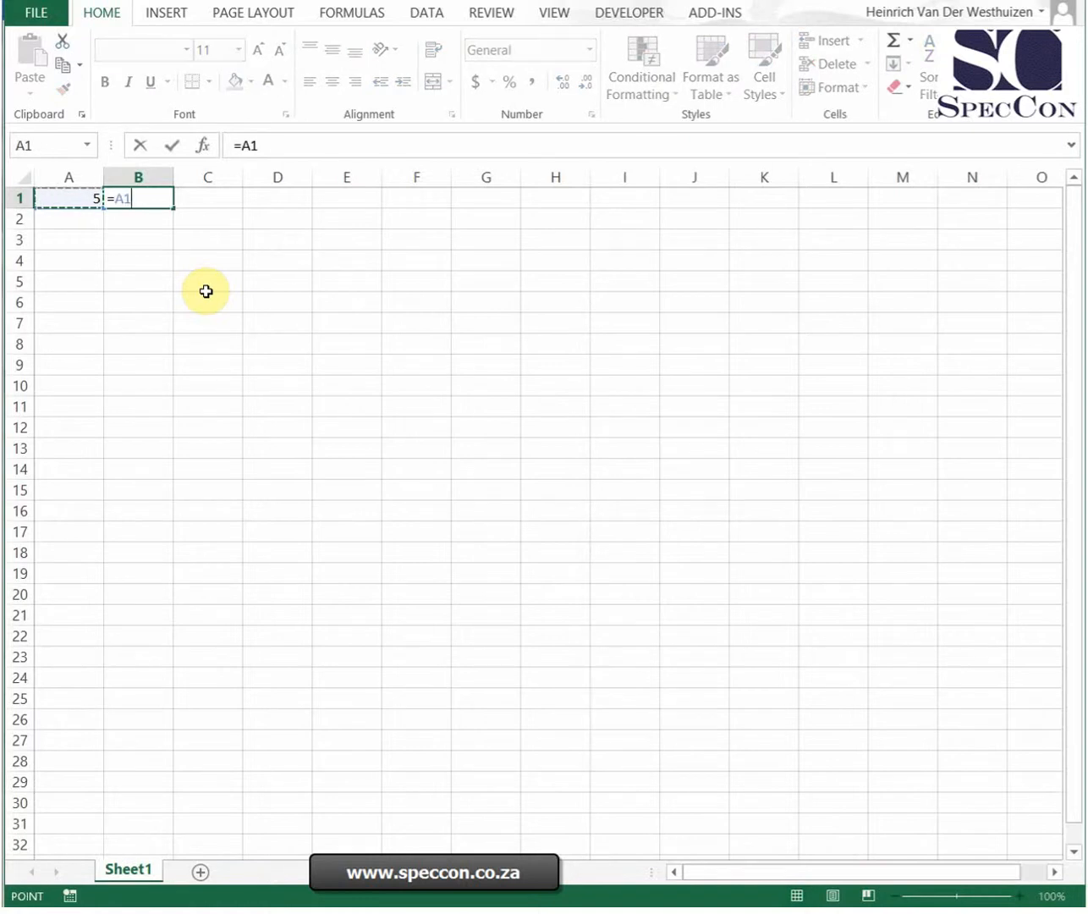
text(>3)
key(Return)
- Enter a formula in C1 that tests whether A1 is less than 10 (=A1<10)
key(Up)
key(Right)
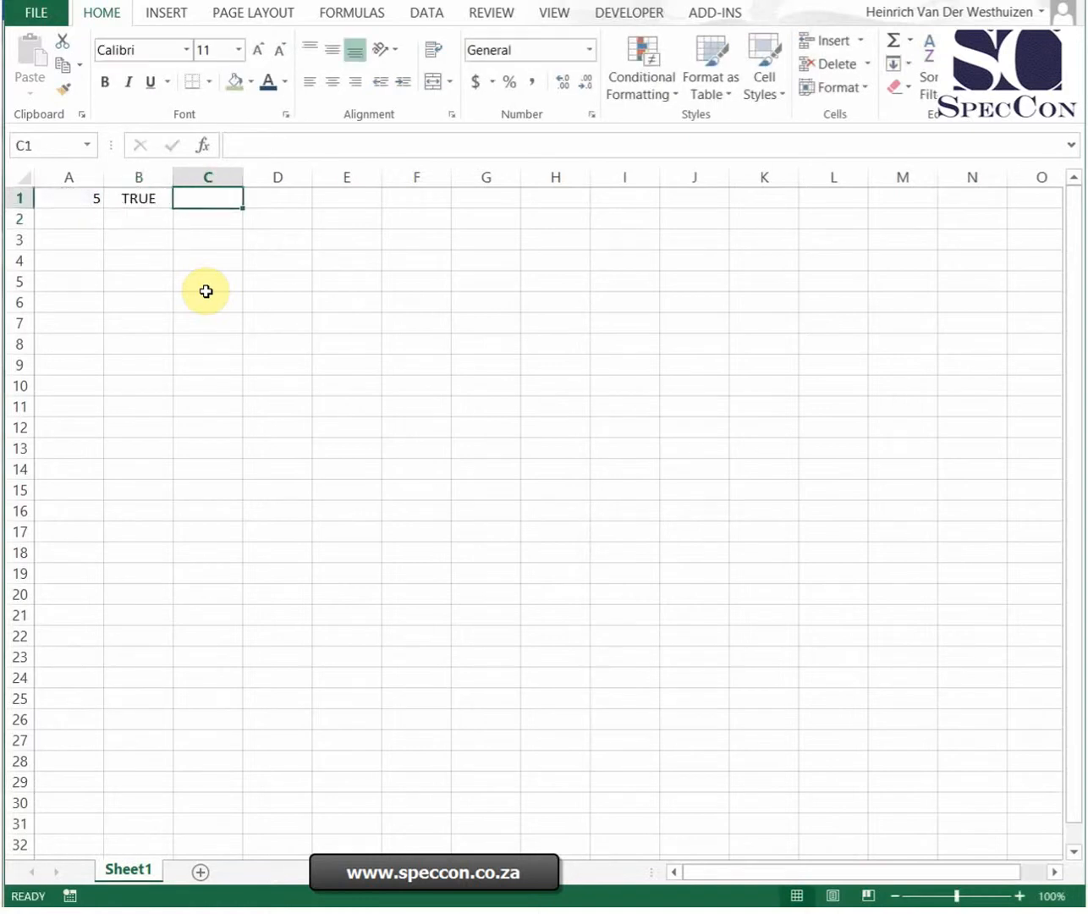
text(=)
key(Left)
key(Left)
text(<)
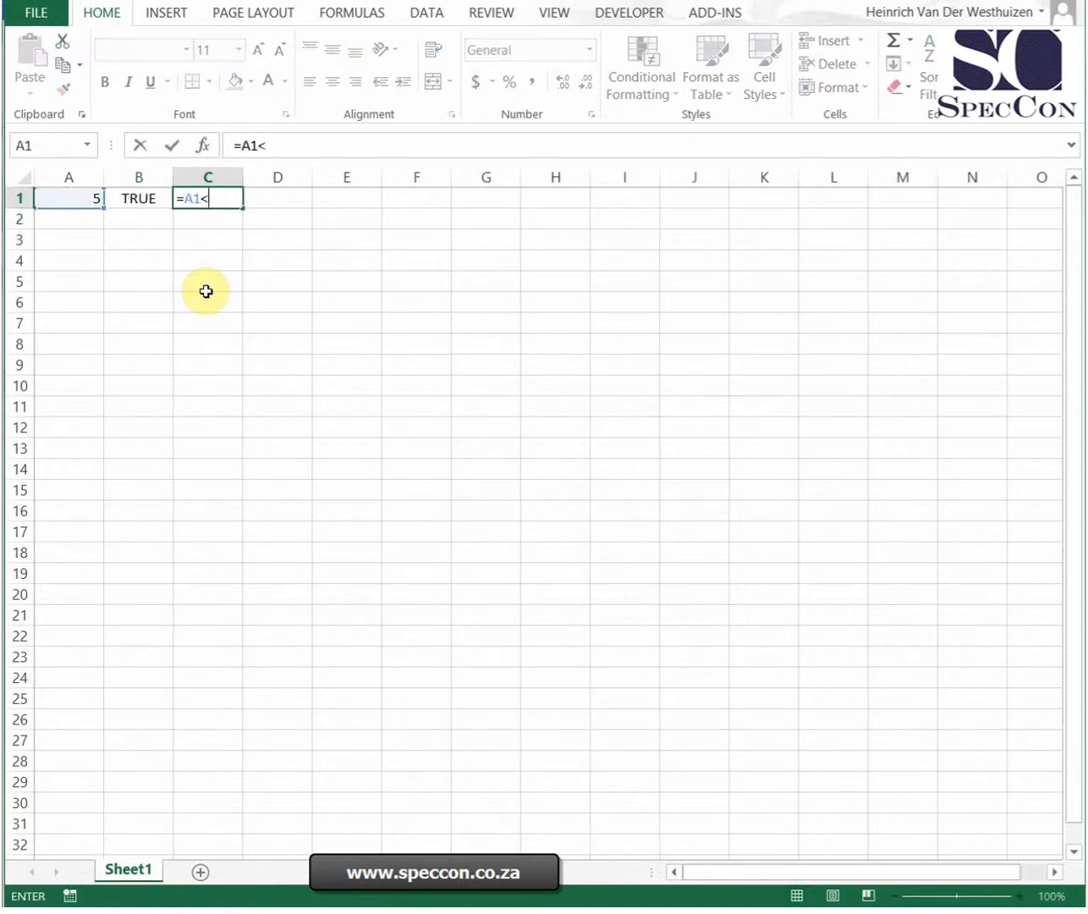
text(10)
key(Return)
key(Up)
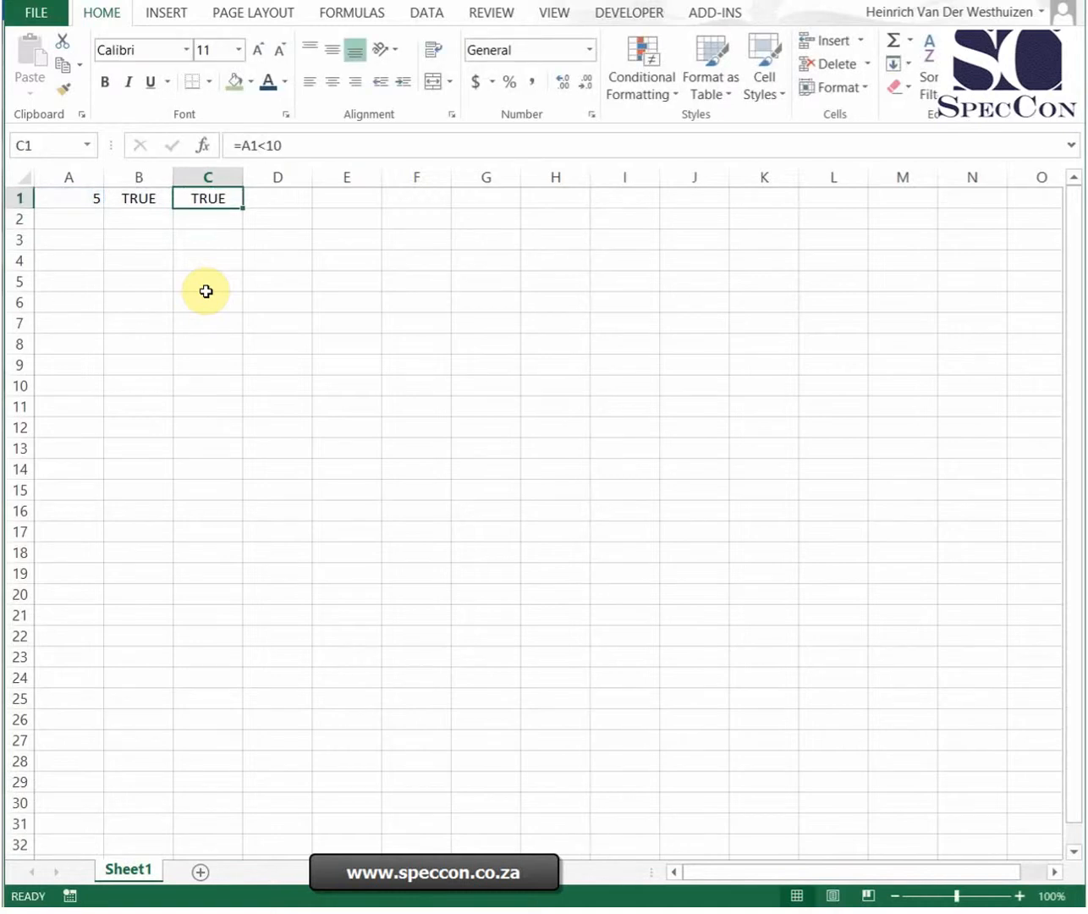
- Review the comparison formulas in B1 and C1 against the value in A1
key(Left)
key(Right)
key(Left)
key(Right)
key(Left)
key(Right)
key(Left)
key(Right)
key(Left)
key(Right)
key(Left)
key(Left)
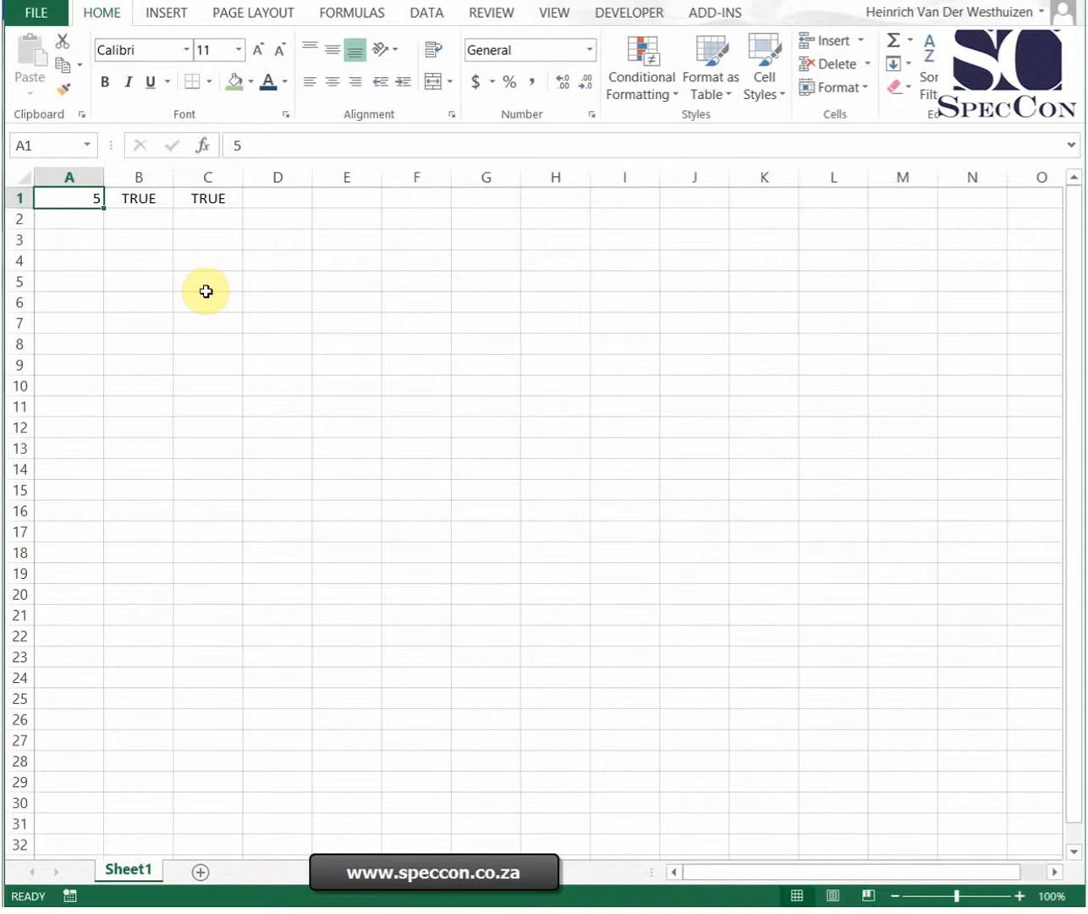
key(Down)
key(Right)
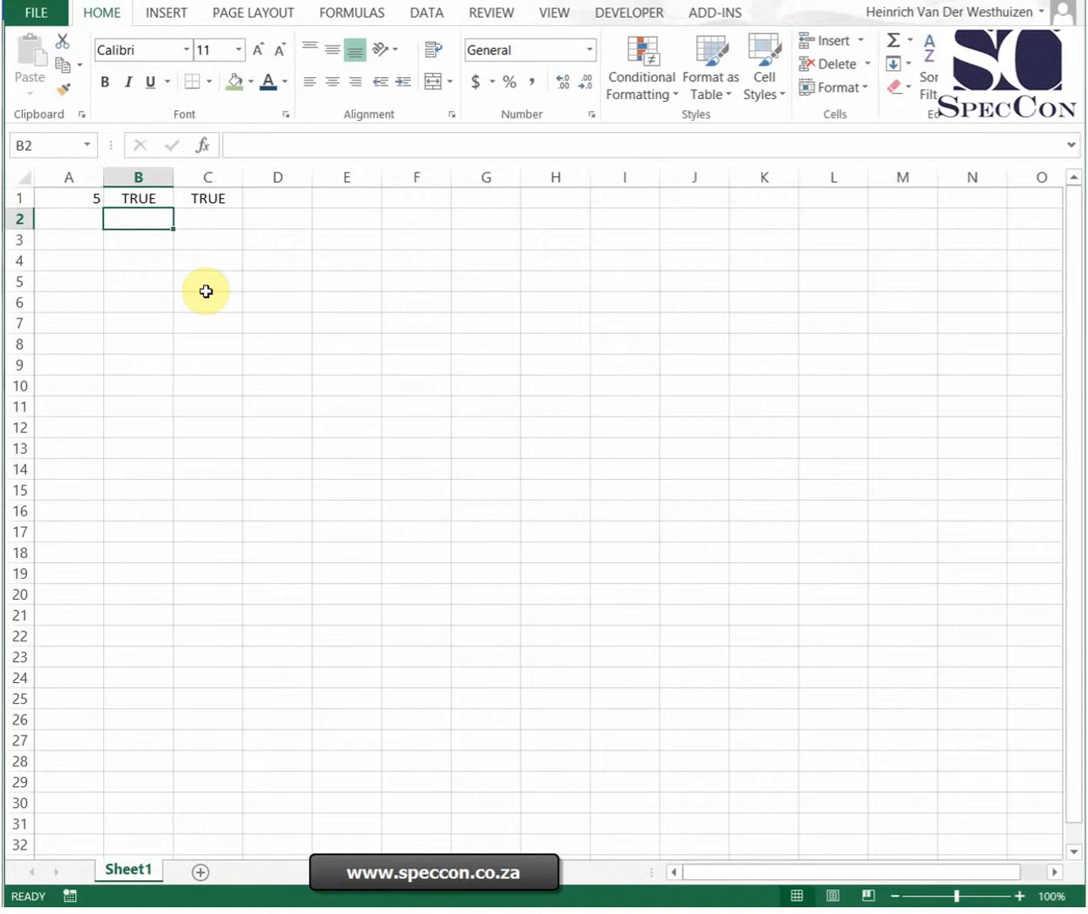
key(Up)
key(Left)
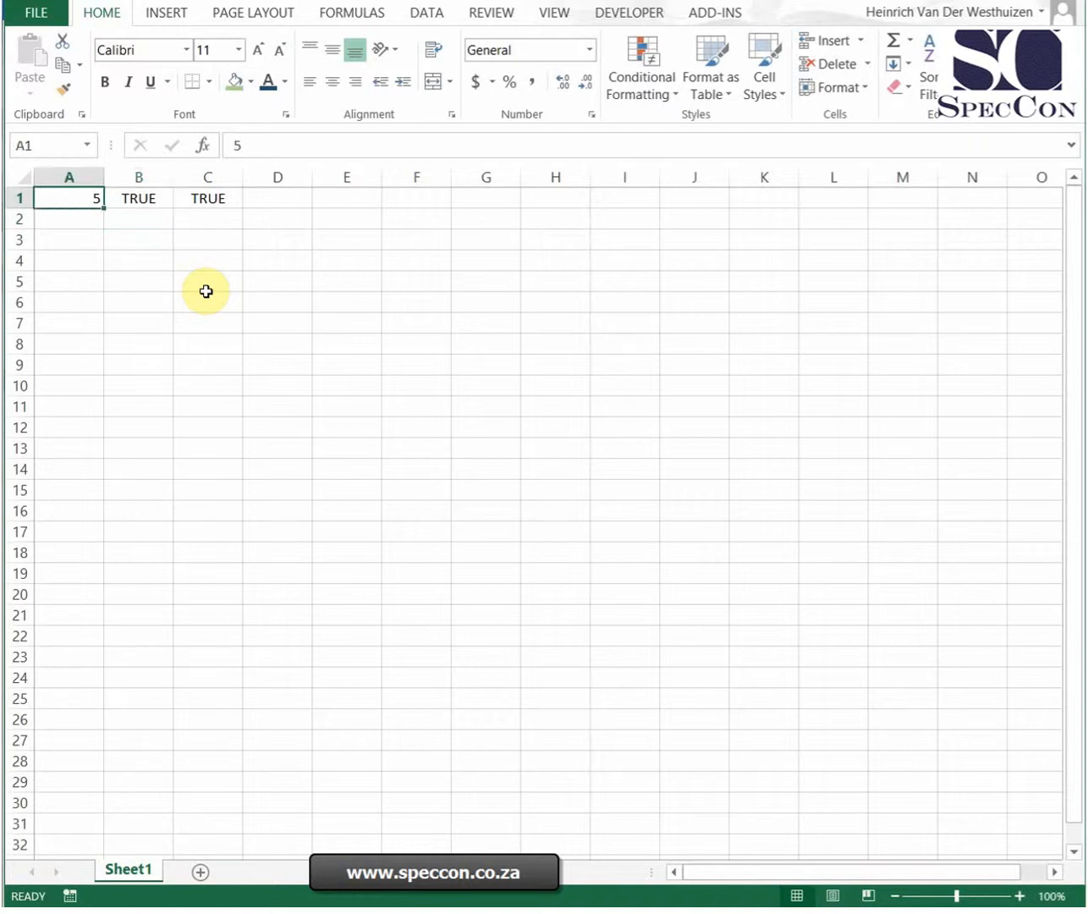
key(Right)
key(Right)
key(Left)
key(Right)
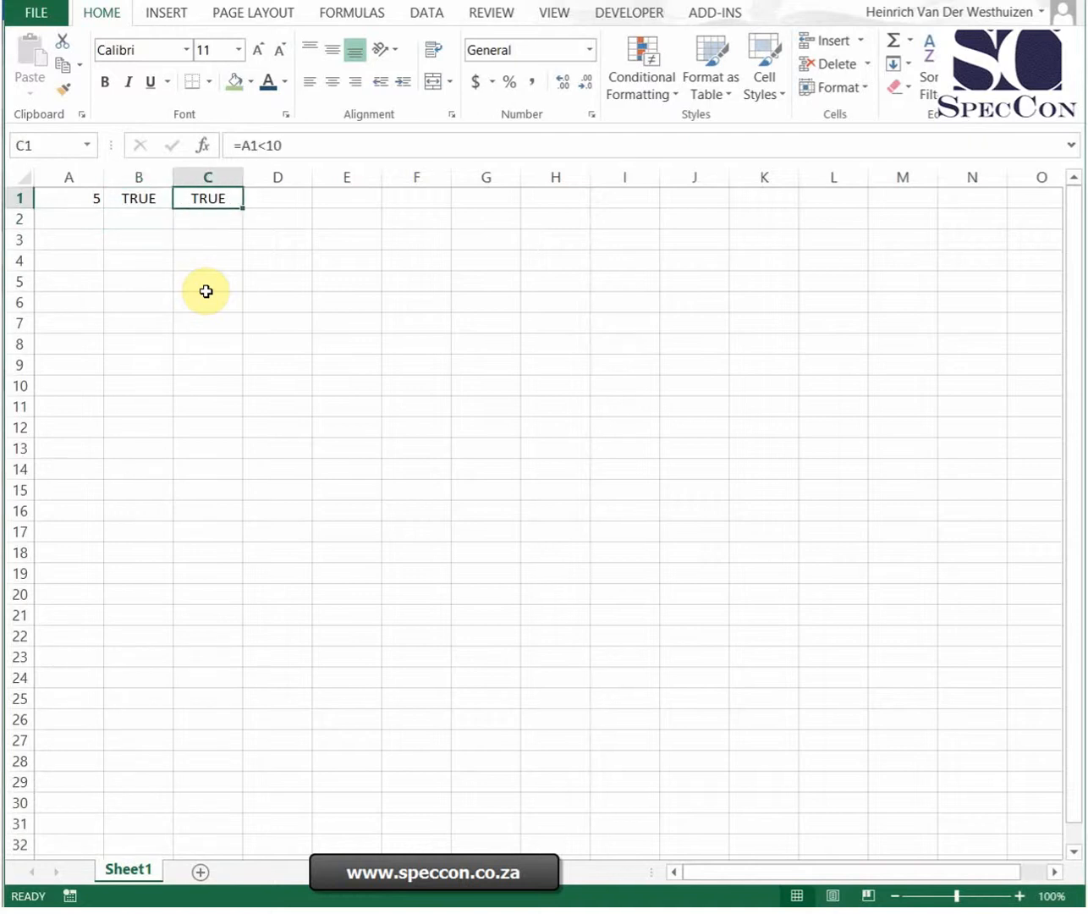
key(Left)
key(Right)
key(Left)
key(Right)
key(Left)
key(Right)
key(Left)
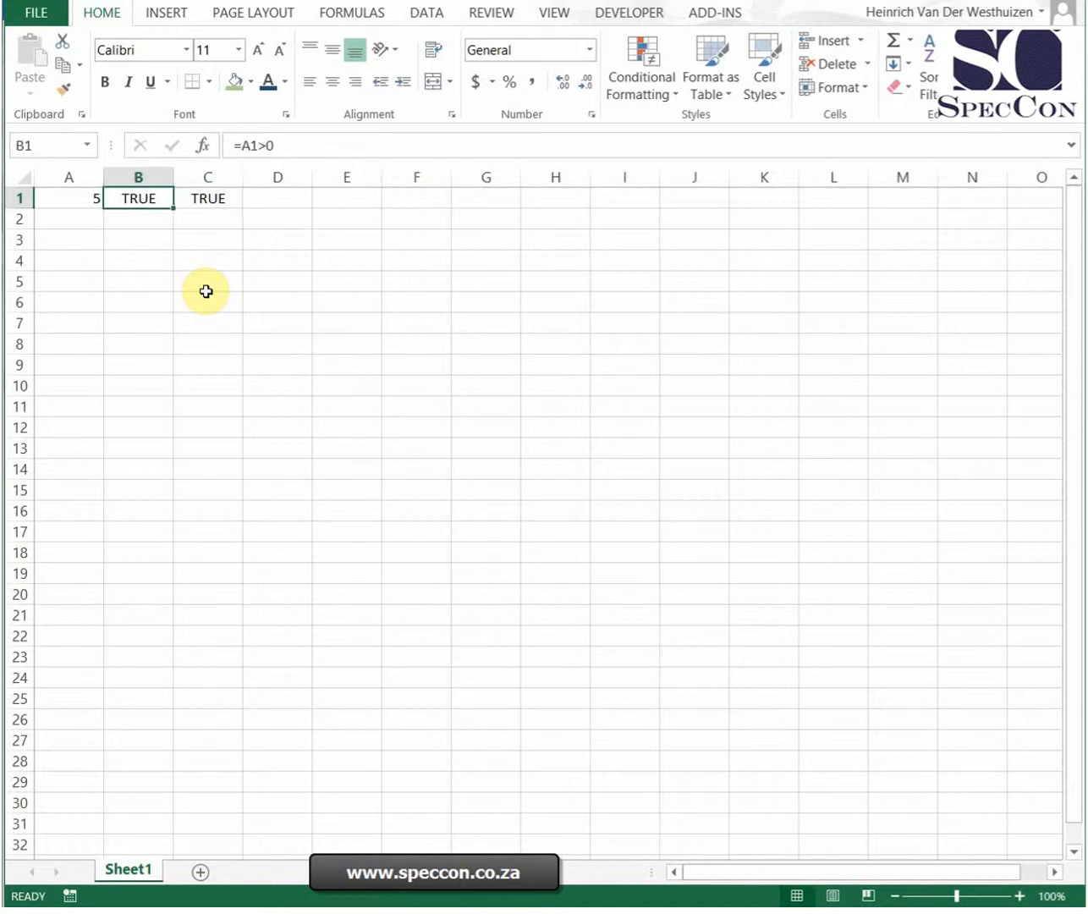
key(Right)
key(Left)
key(Right)
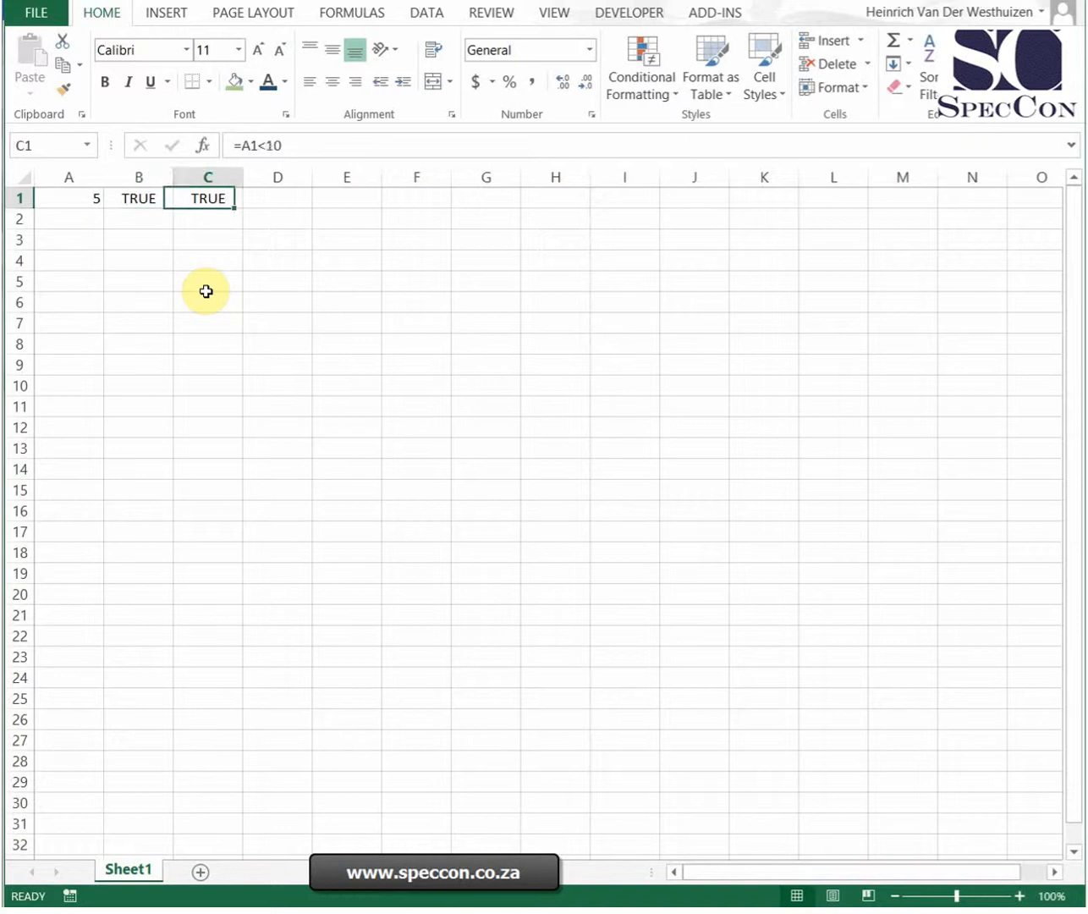
- Build an AND function in D1 through its function arguments, with A1>0 as Logical1 and A1<10 as Logical2
key(Right)
text(=and()
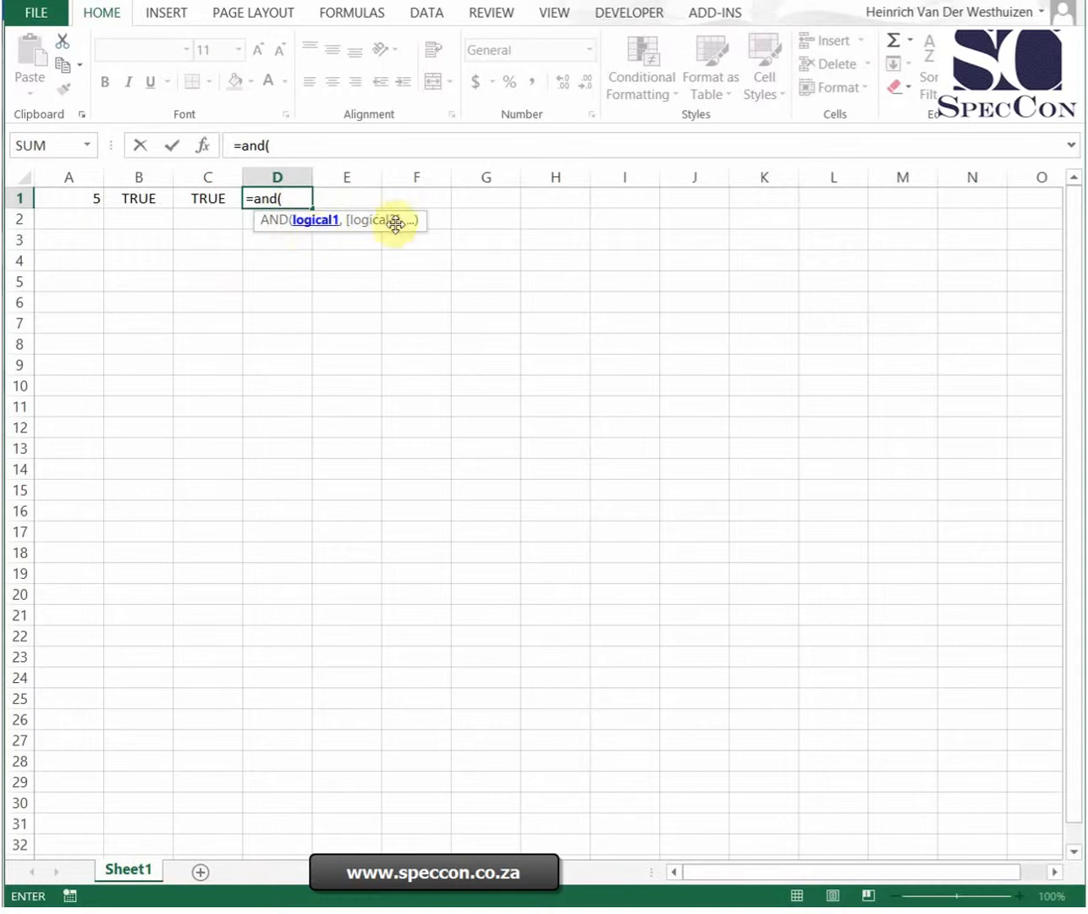
click(207, 152)
drag(440, 286, 419, 260)
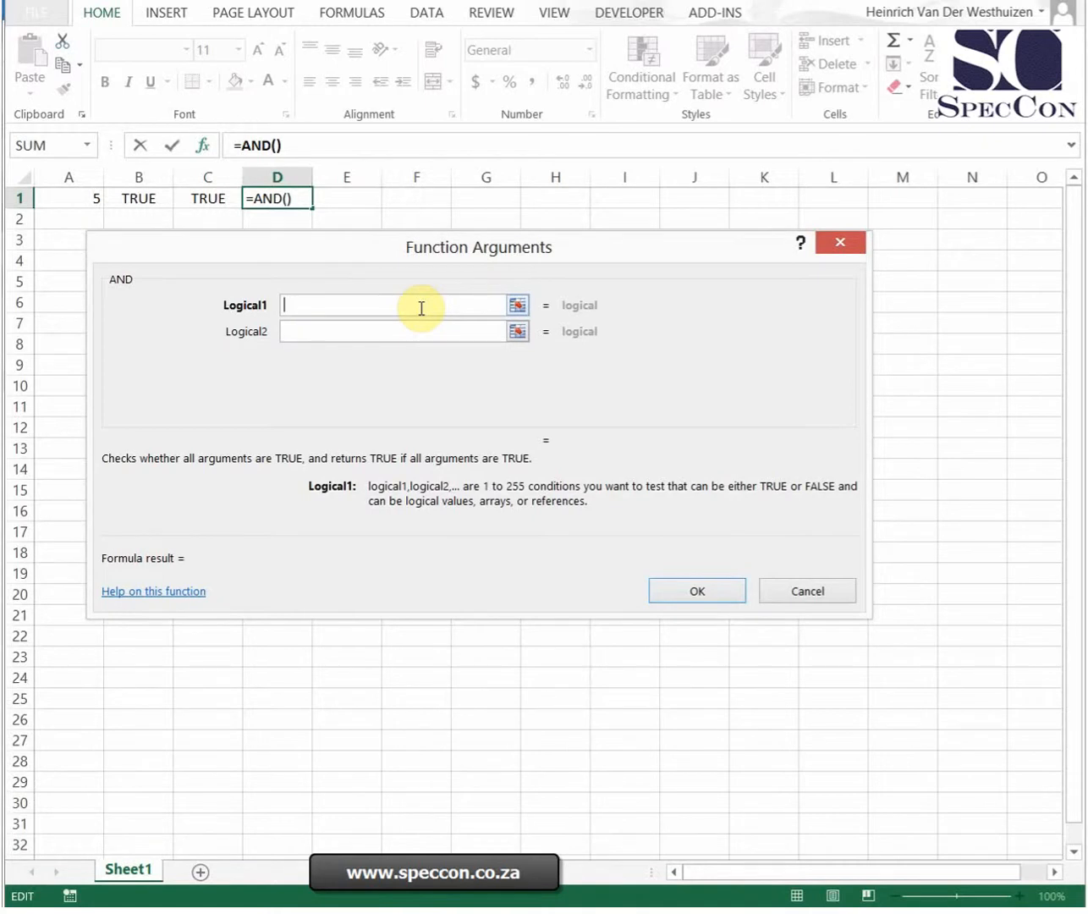
click(75, 199)
text(>0)
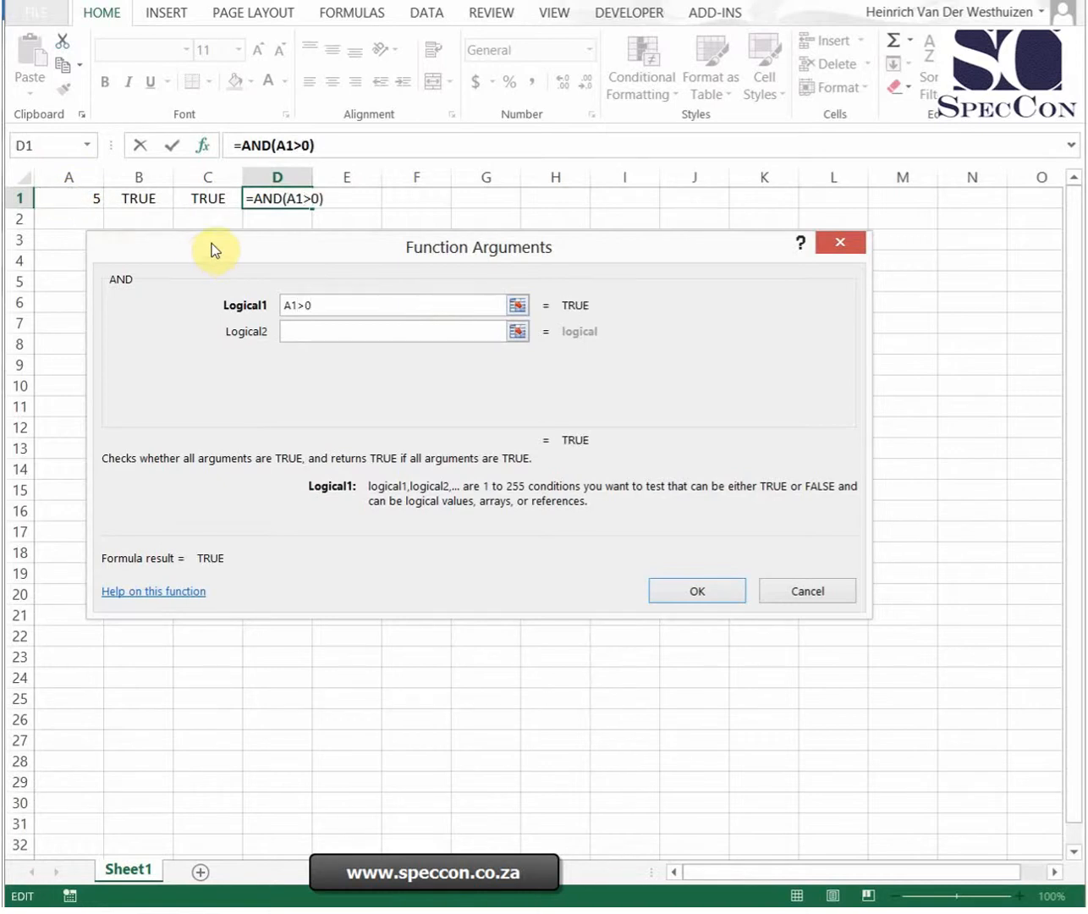
click(357, 337)
click(93, 196)
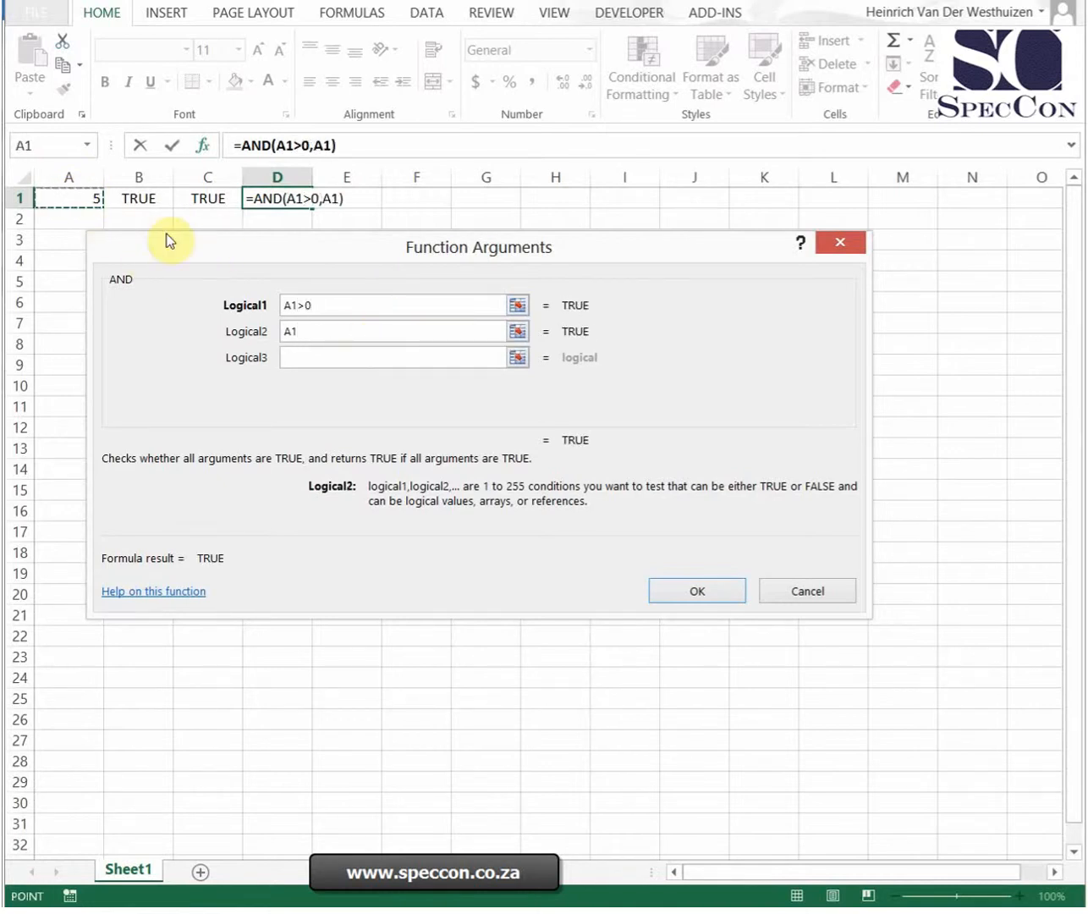
text(<10)
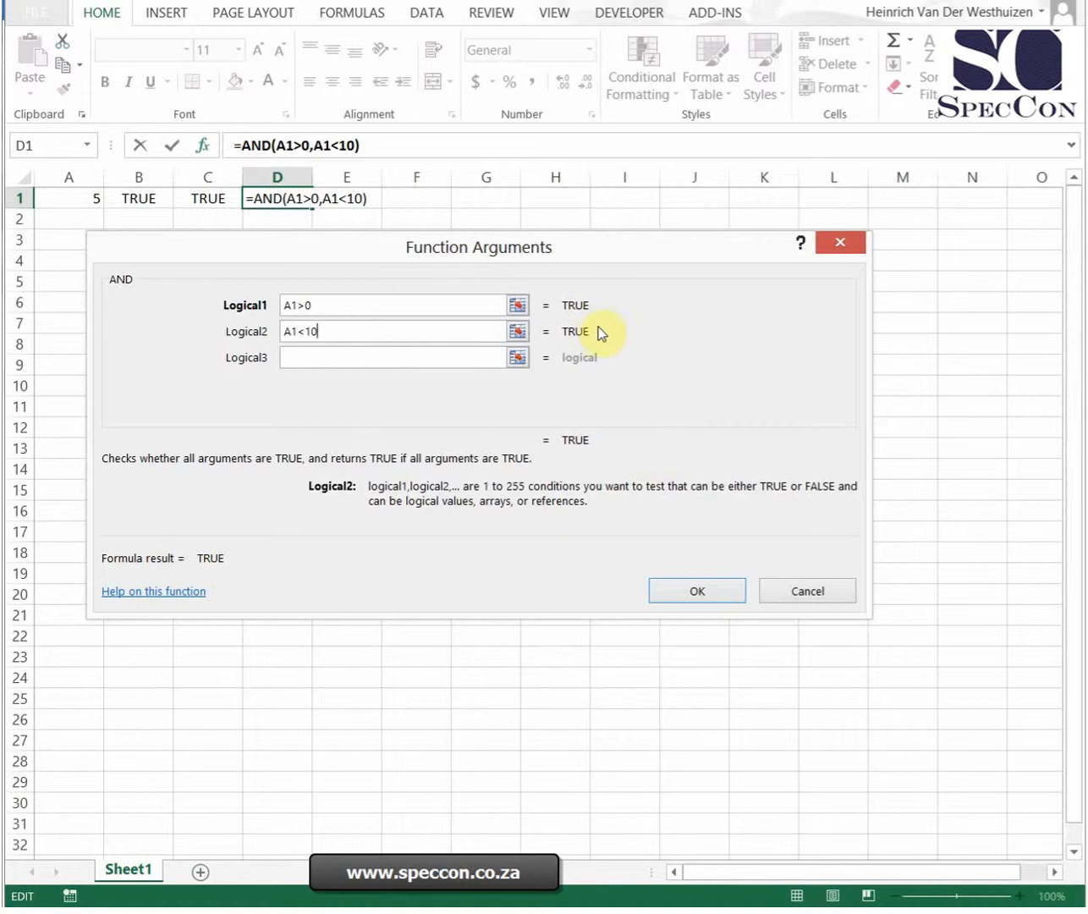
click(707, 590)
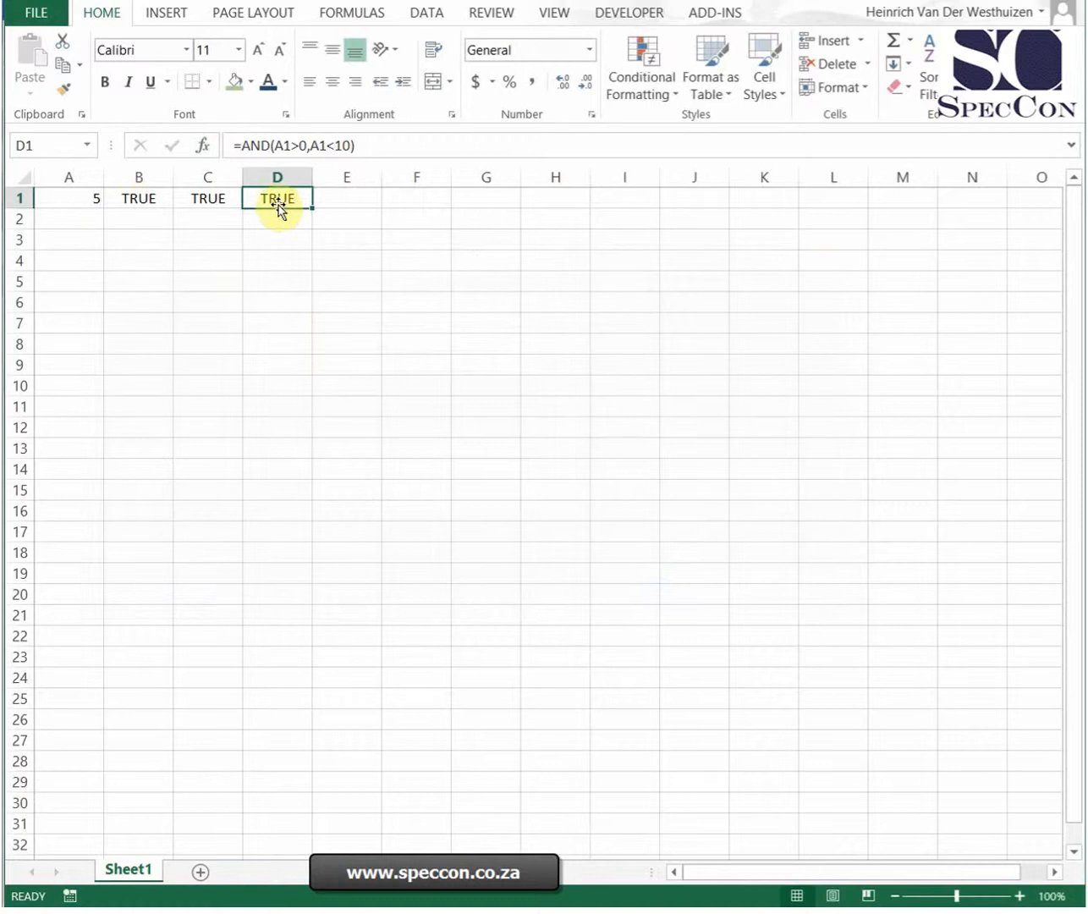
- Change the value in A1 to 11
click(72, 200)
text(11)
key(Return)
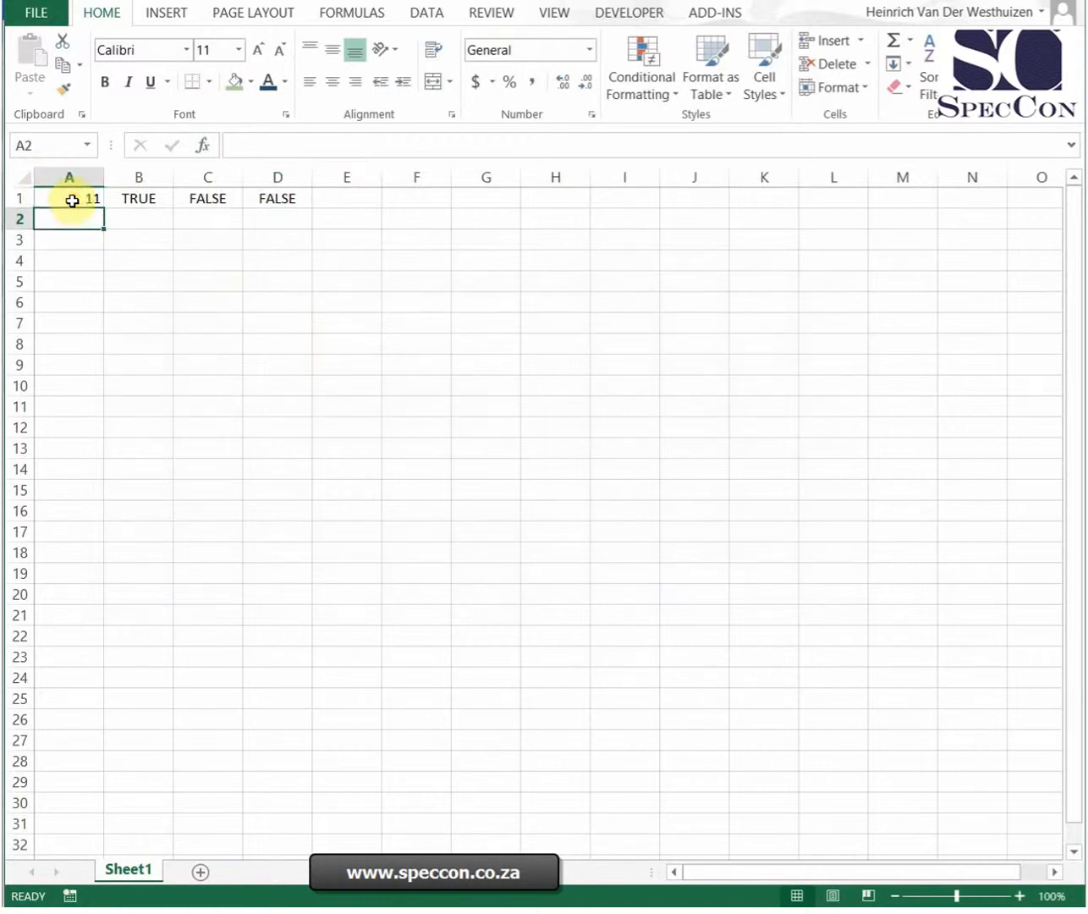
- Examine the formulas in B1, C1 and D1, including how each argument of D1's AND function evaluates
click(264, 196)
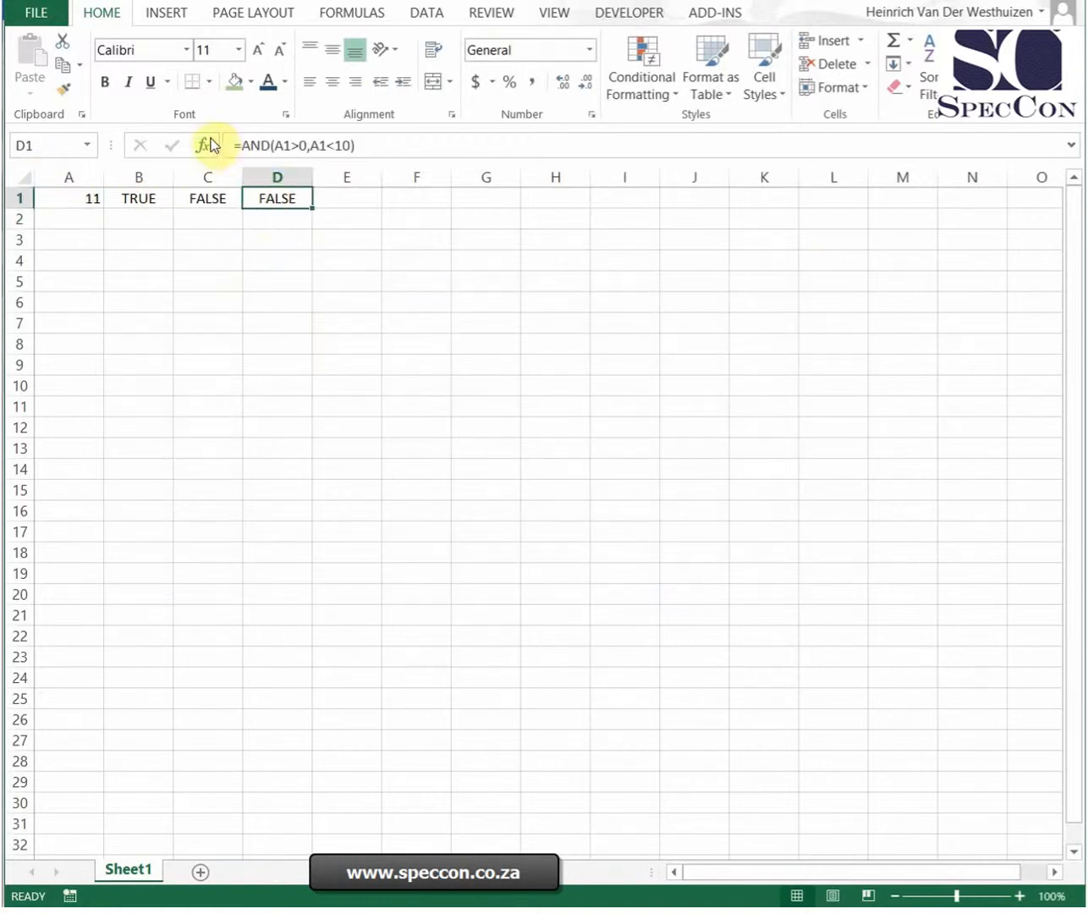
click(152, 198)
click(203, 196)
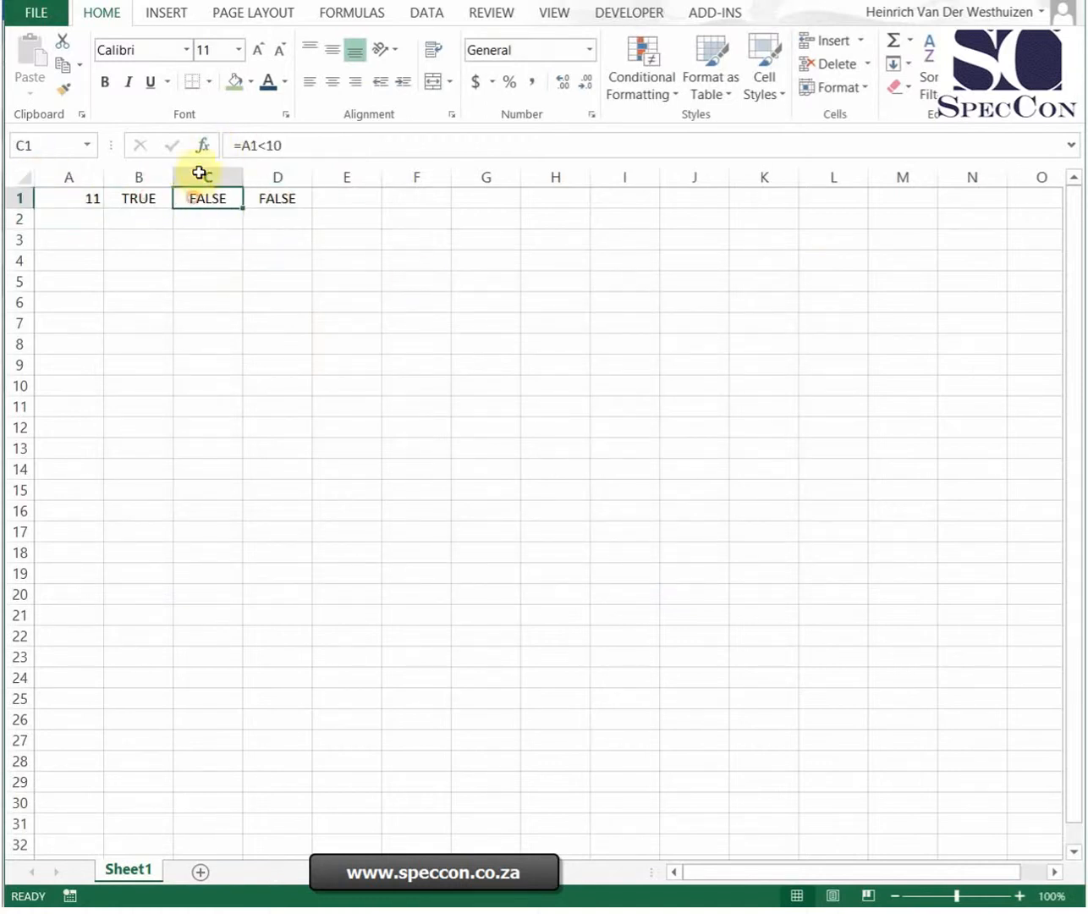
click(287, 201)
click(203, 145)
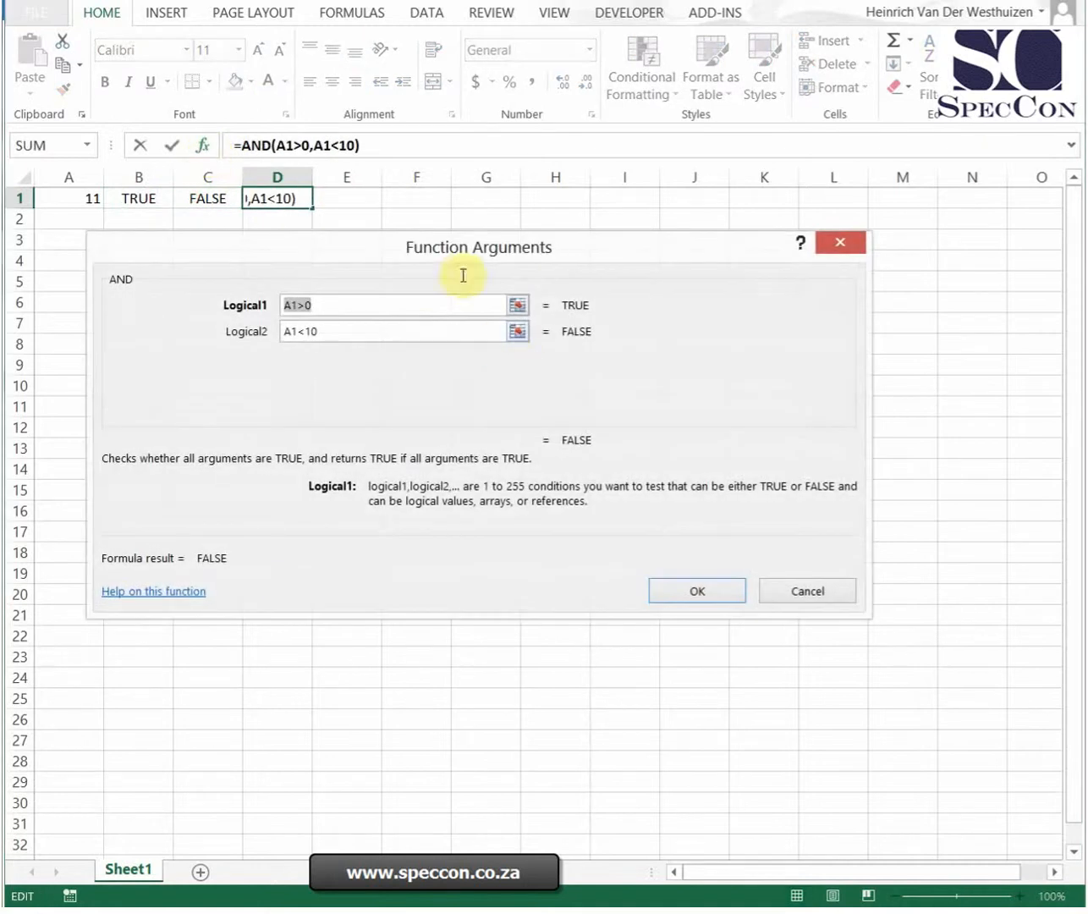
drag(428, 260, 510, 288)
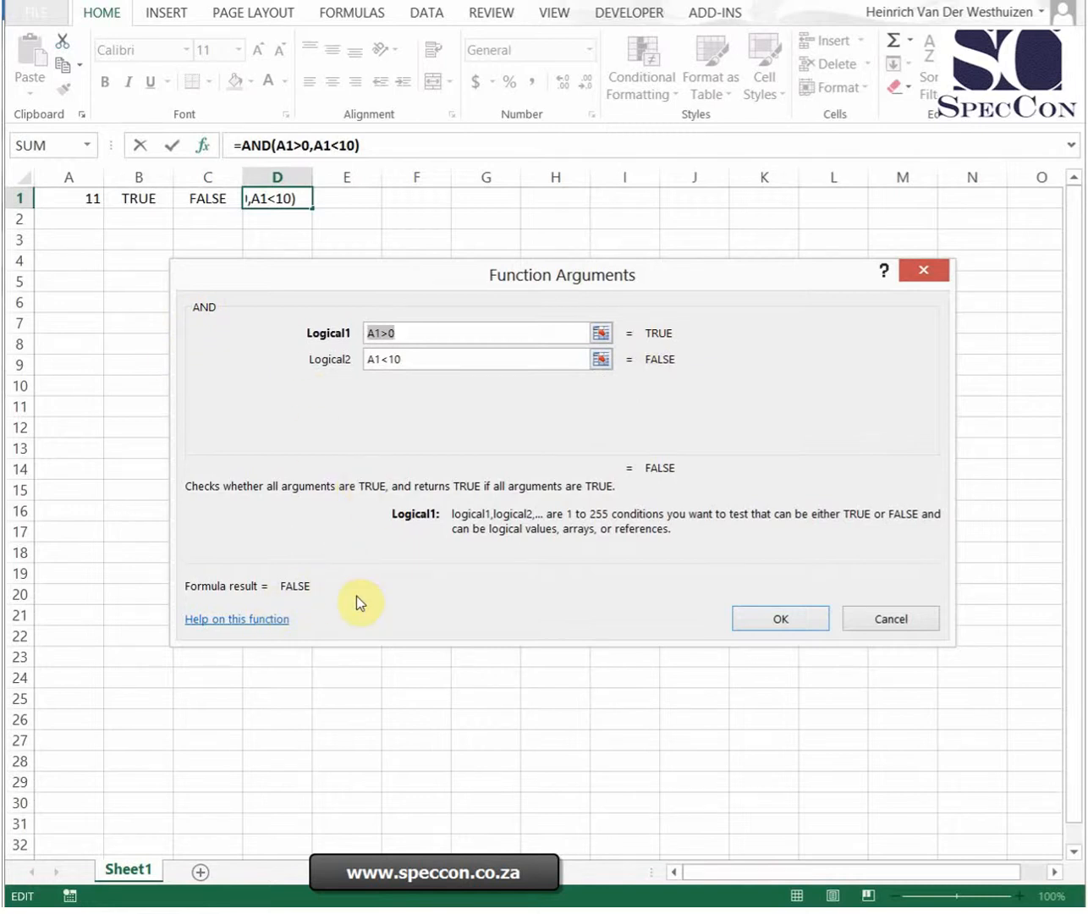
click(770, 620)
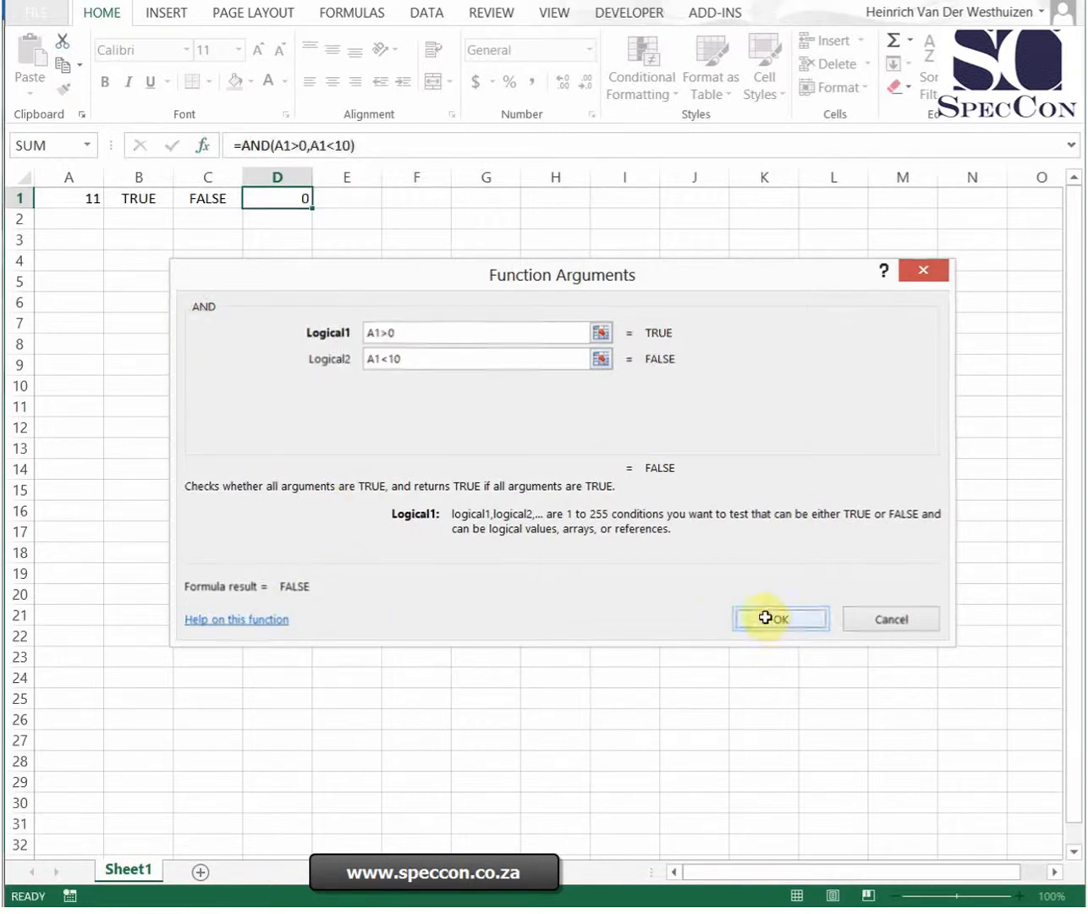
- Reveal the extra argument fields of D1's AND function up to Logical5, leaving them blank, and close the function arguments
click(202, 144)
click(457, 362)
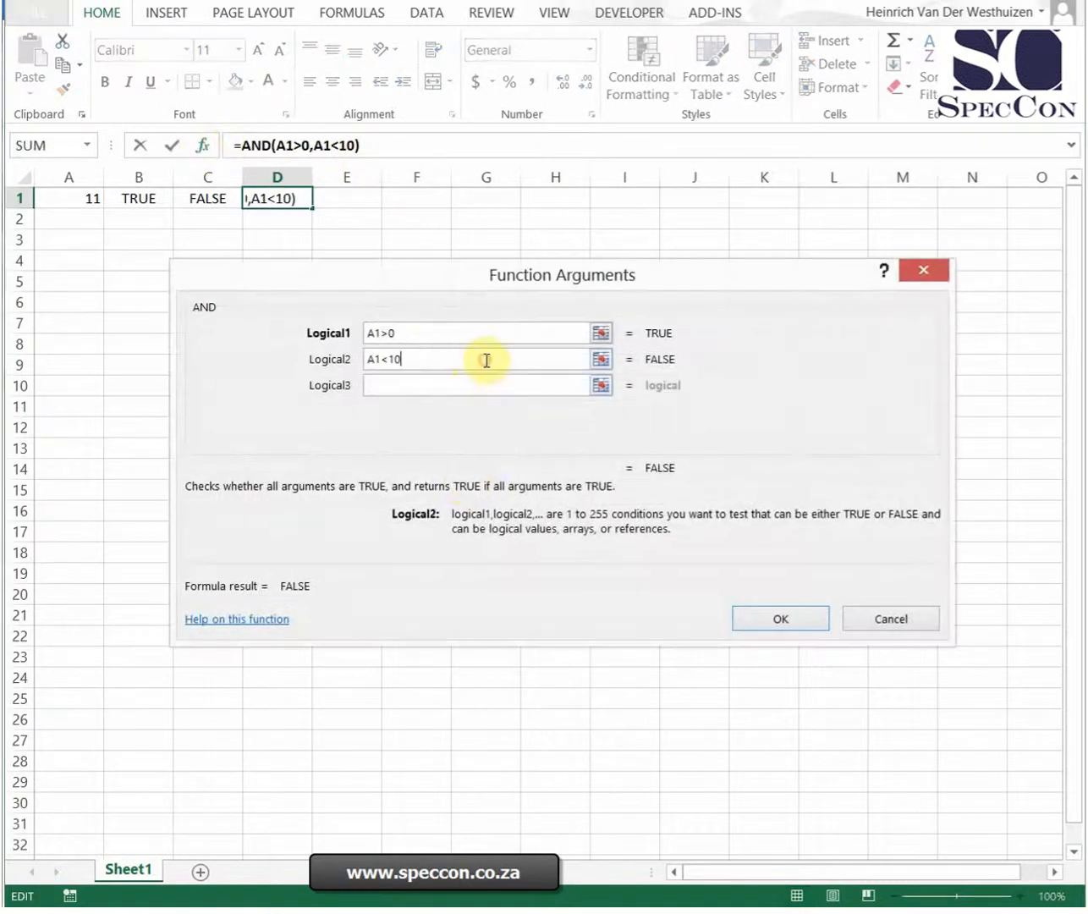
click(472, 383)
click(460, 413)
click(461, 439)
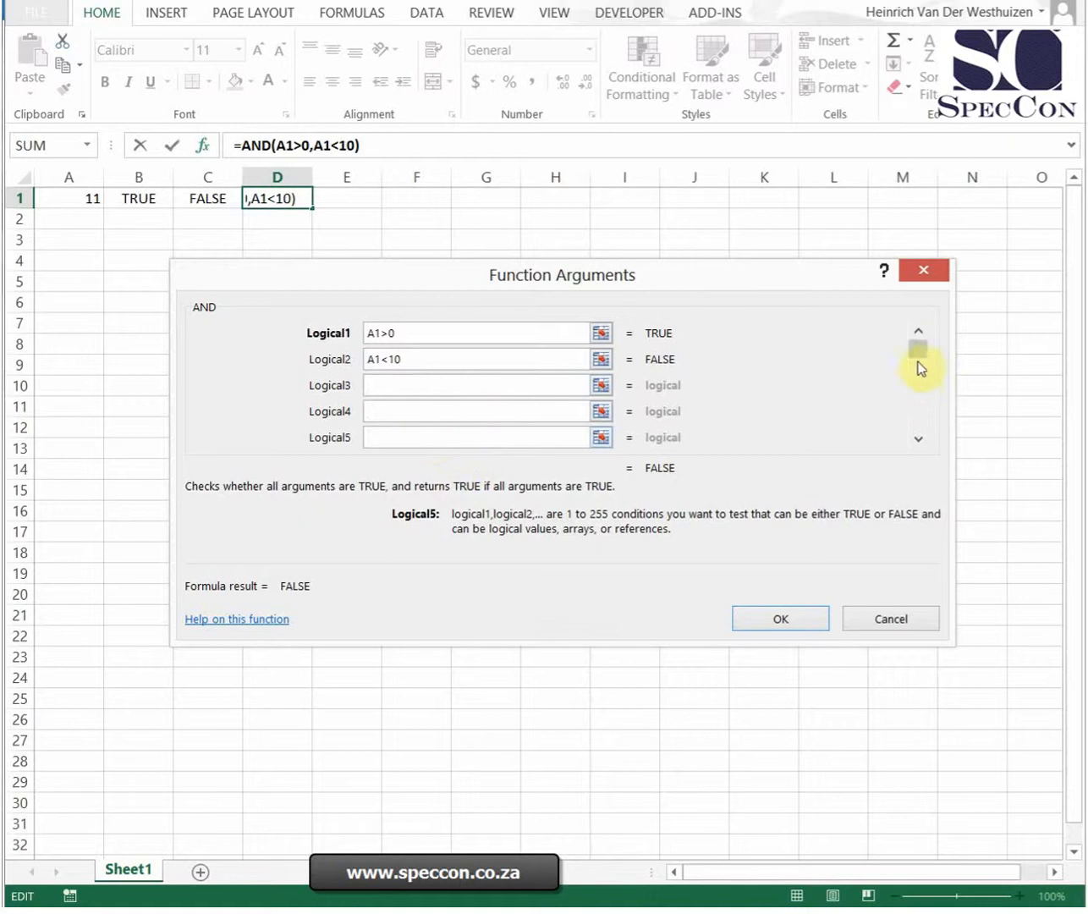
mouse_move(920, 354)
mouse_down()
mouse_move(919, 375)
mouse_move(938, 379)
mouse_move(930, 333)
mouse_up()
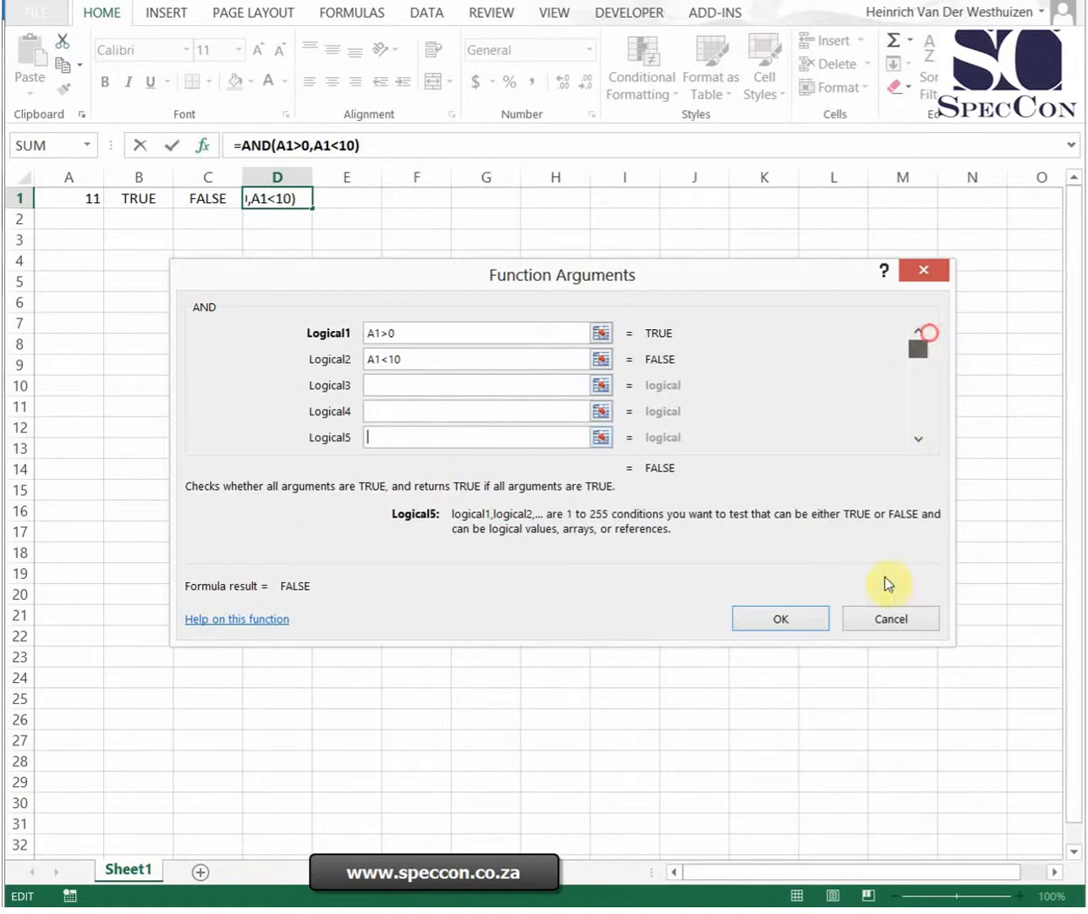
click(809, 615)
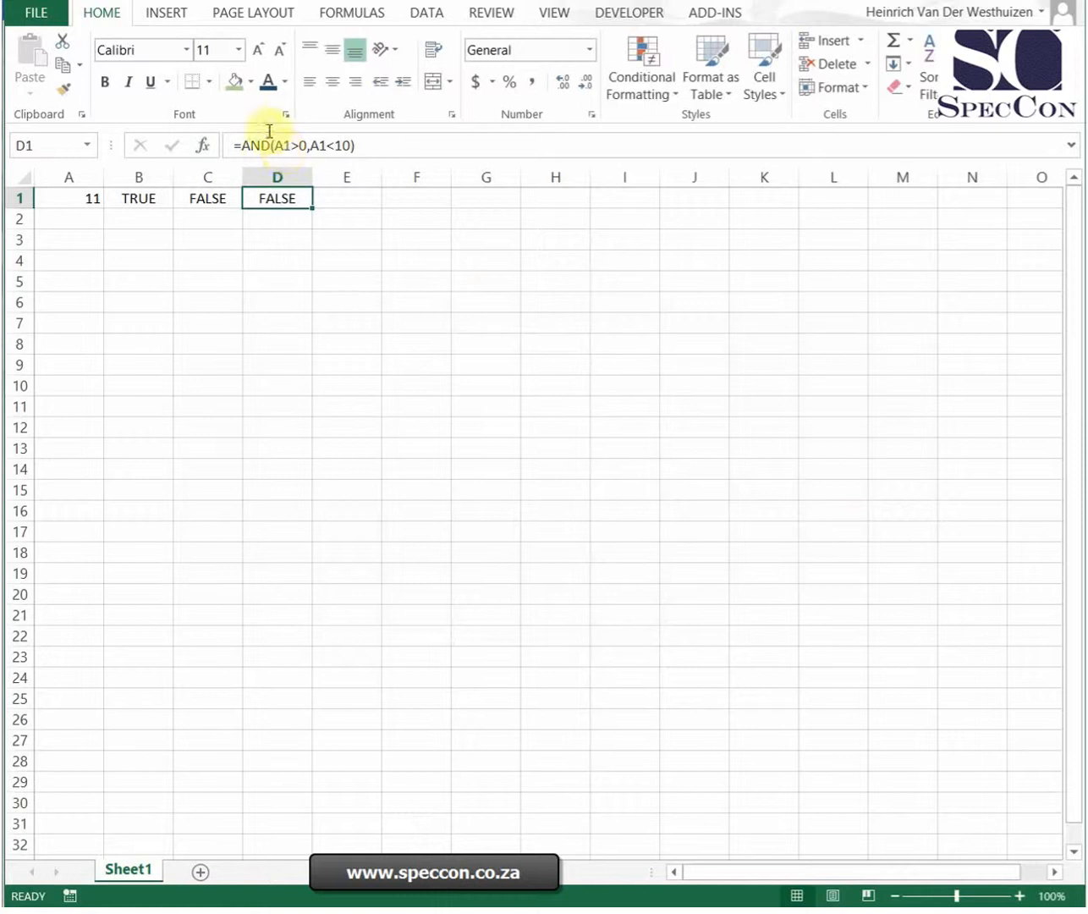
- Replace AND with OR in D1's formula, making it =OR(A1>0,A1<10), and review its function arguments
click(266, 146)
key(BackSpace)
key(BackSpace)
key(BackSpace)
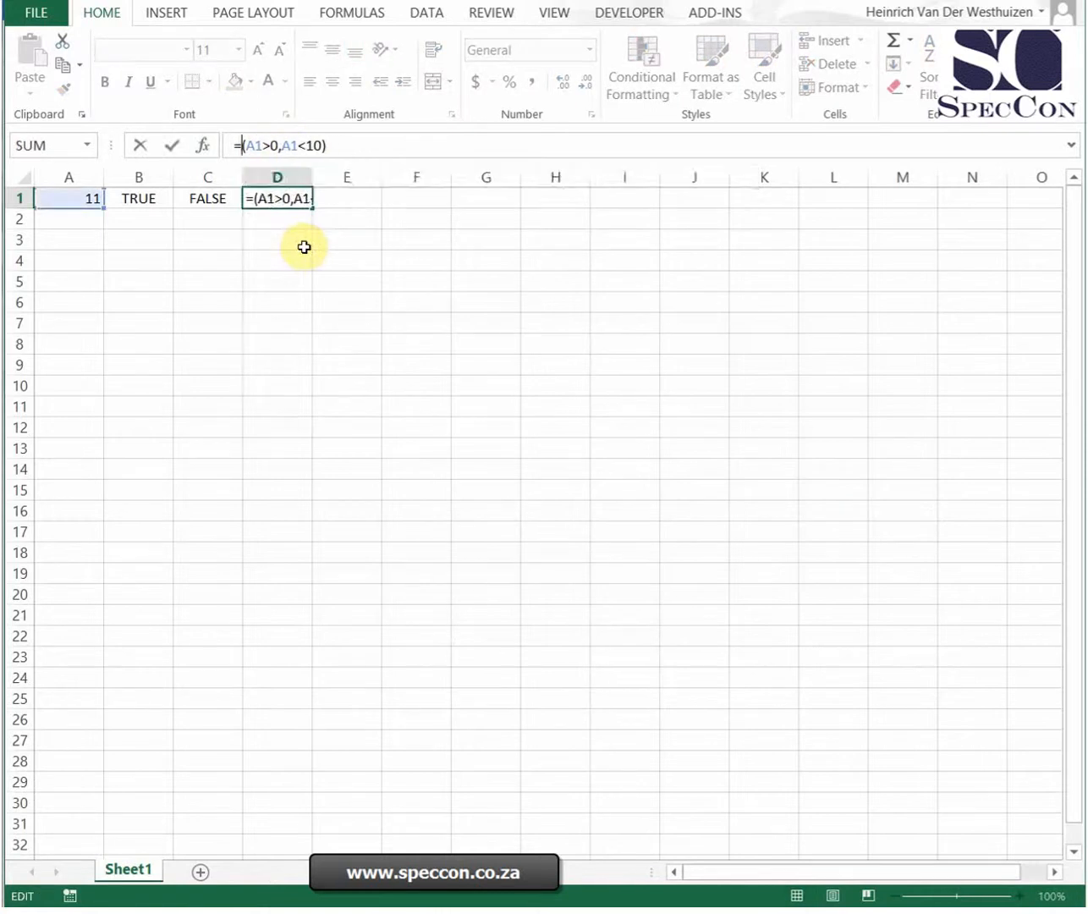
text(or)
key(Return)
key(Up)
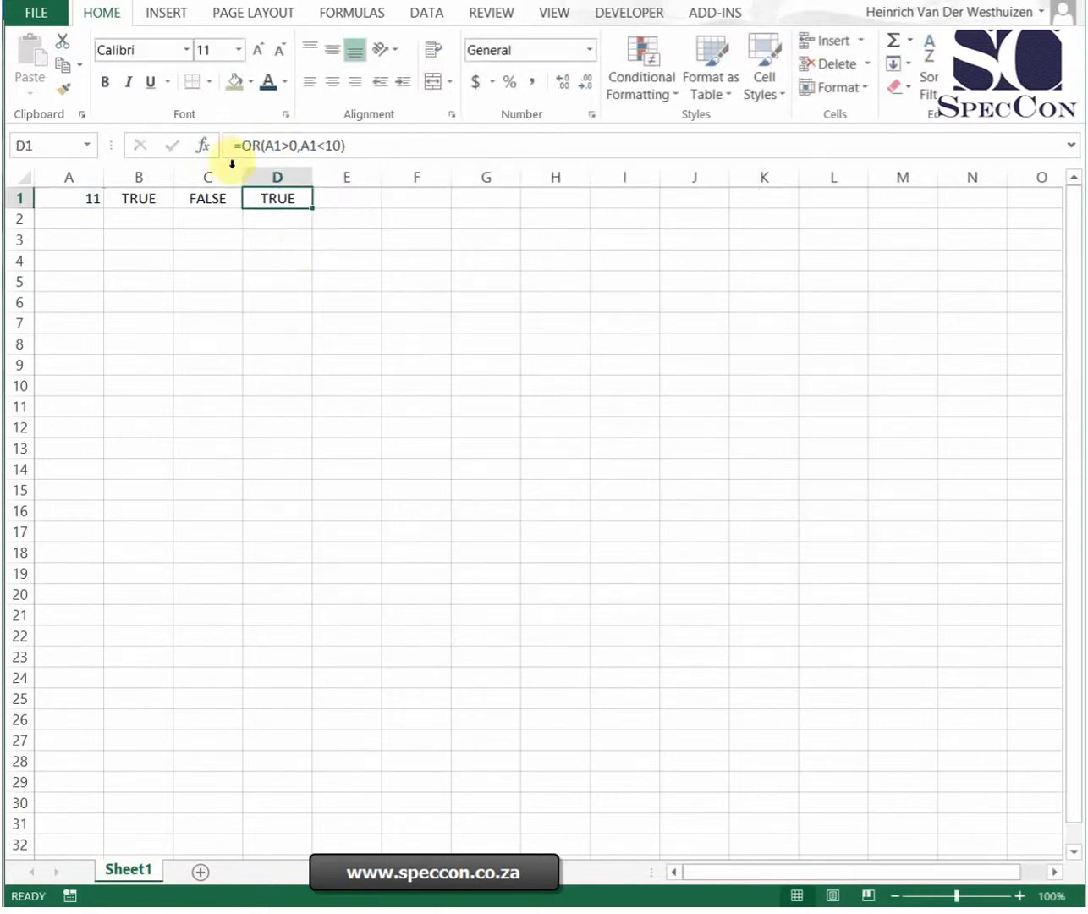
click(202, 146)
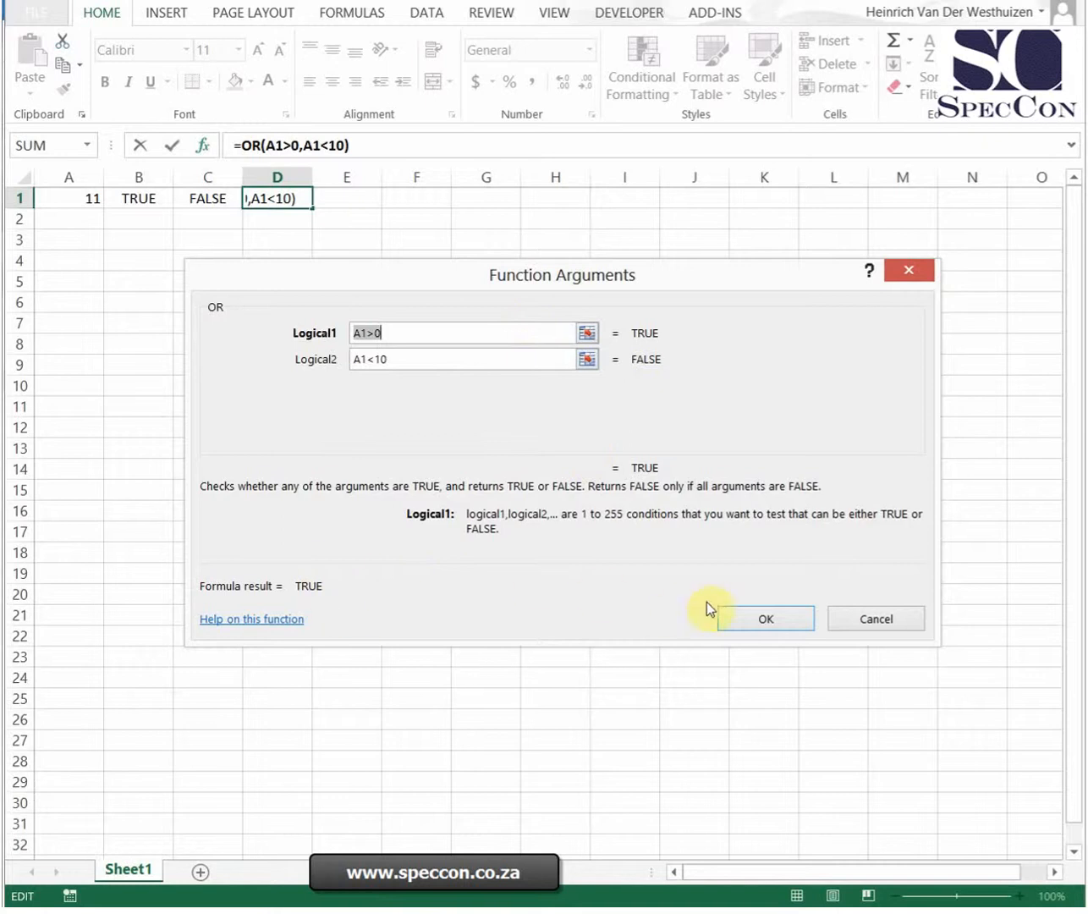
click(761, 625)
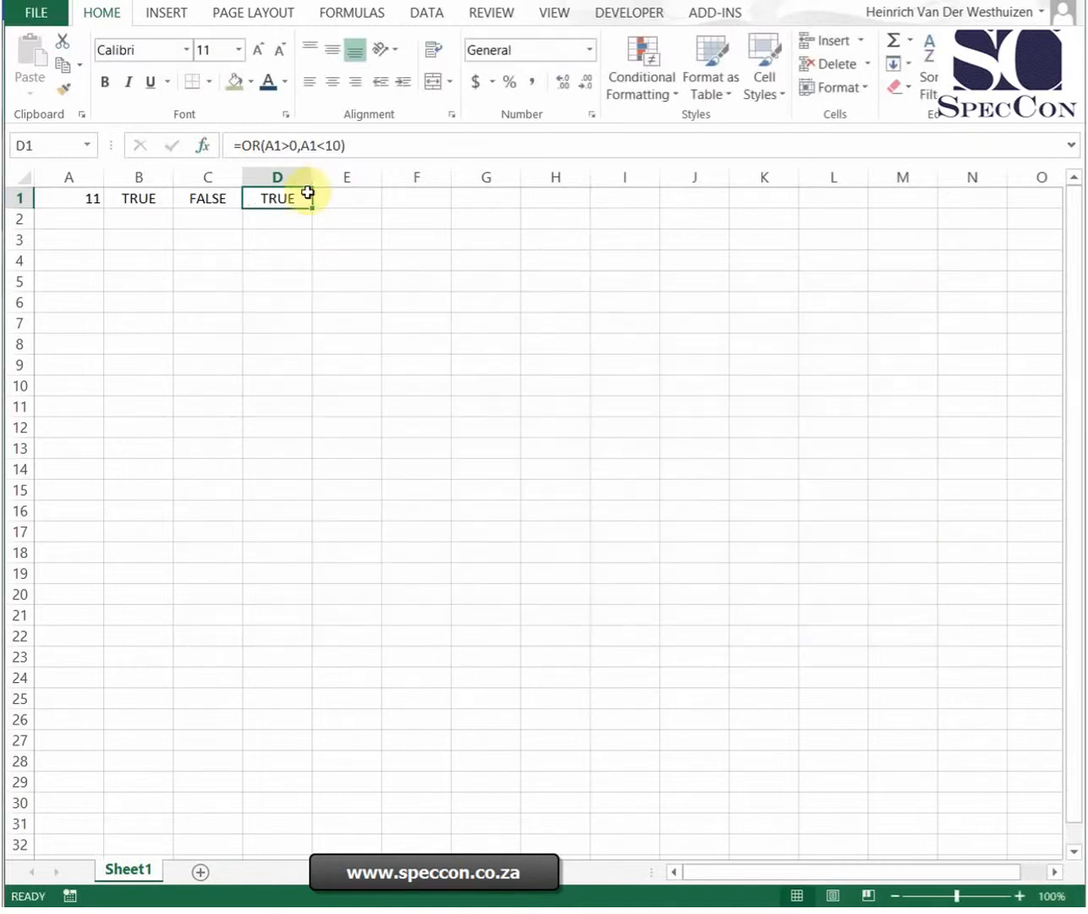
- Enter the formula =OR(A2=1,A2=2) in cell B2
key(Down)
key(Left)
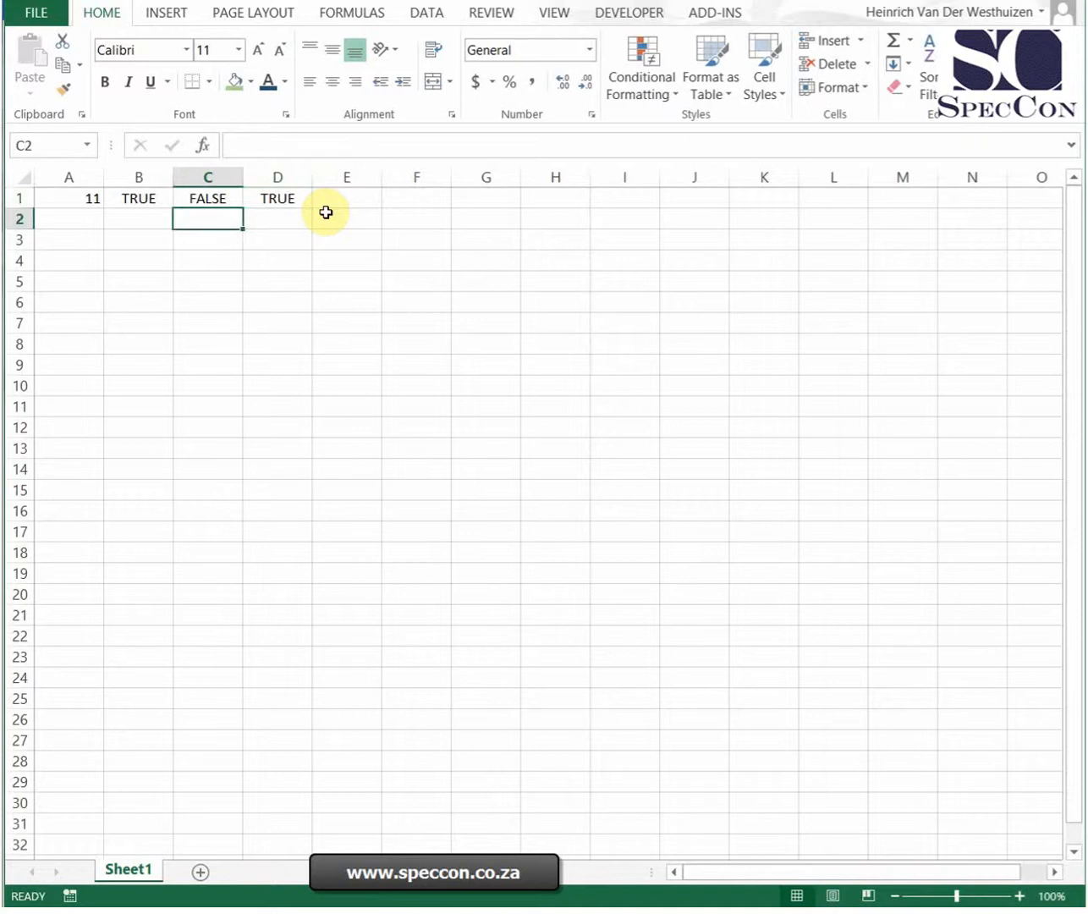
key(Left)
key(Left)
key(Right)
text(=i)
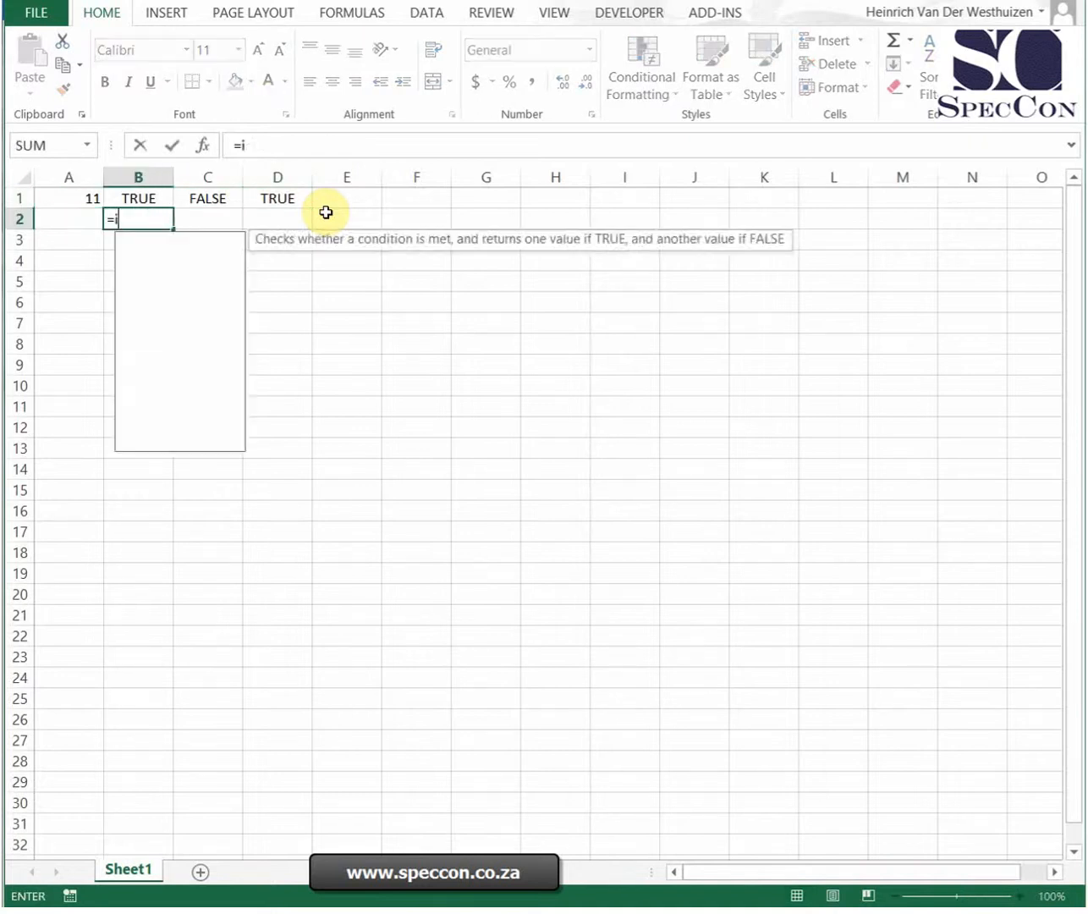
key(BackSpace)
text(or()
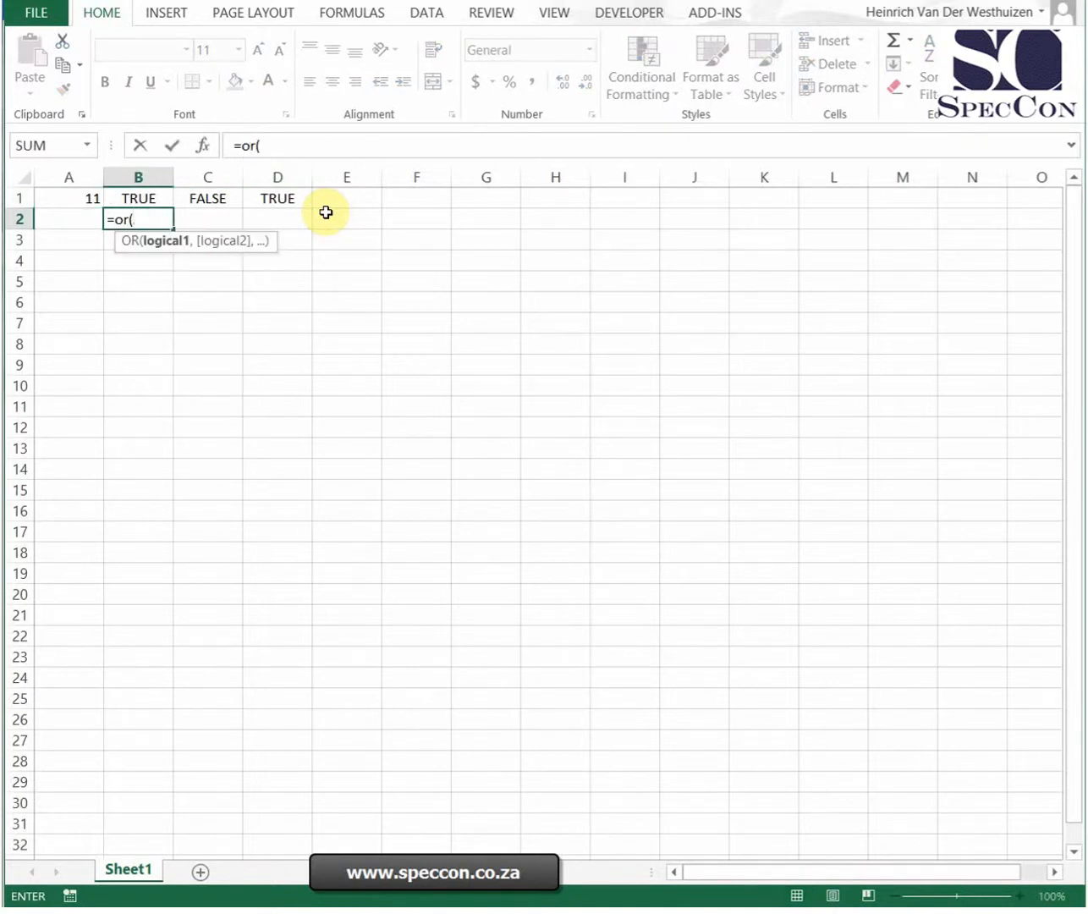
key(Left)
text(=1)
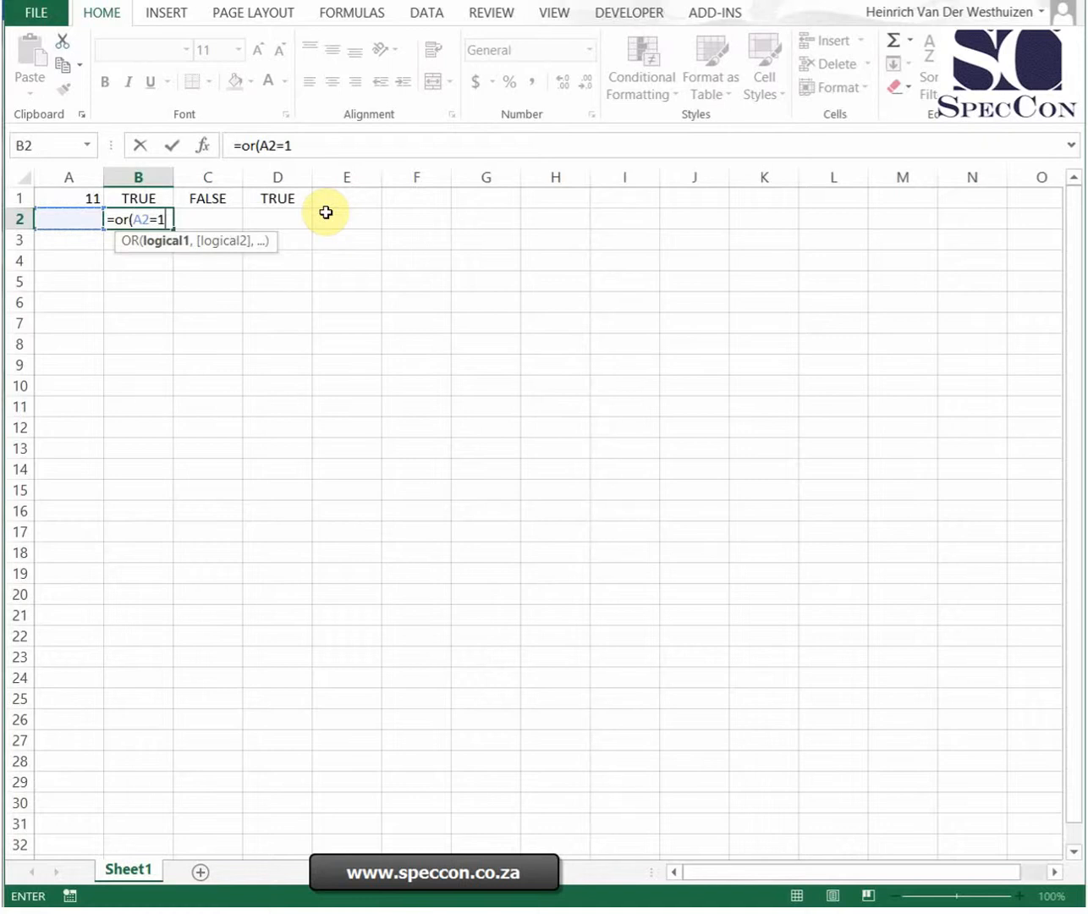
text(,)
key(Left)
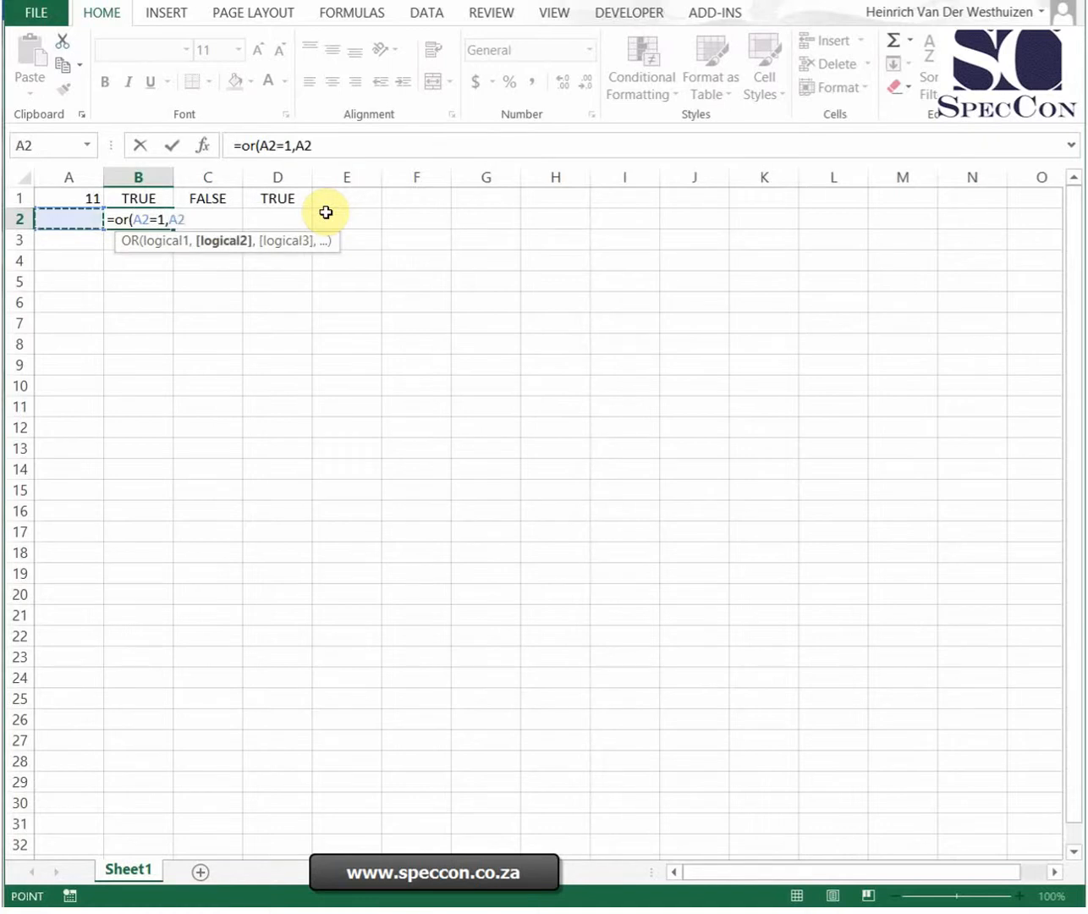
text(=2)
key(ctrl+Return)
key(Left)
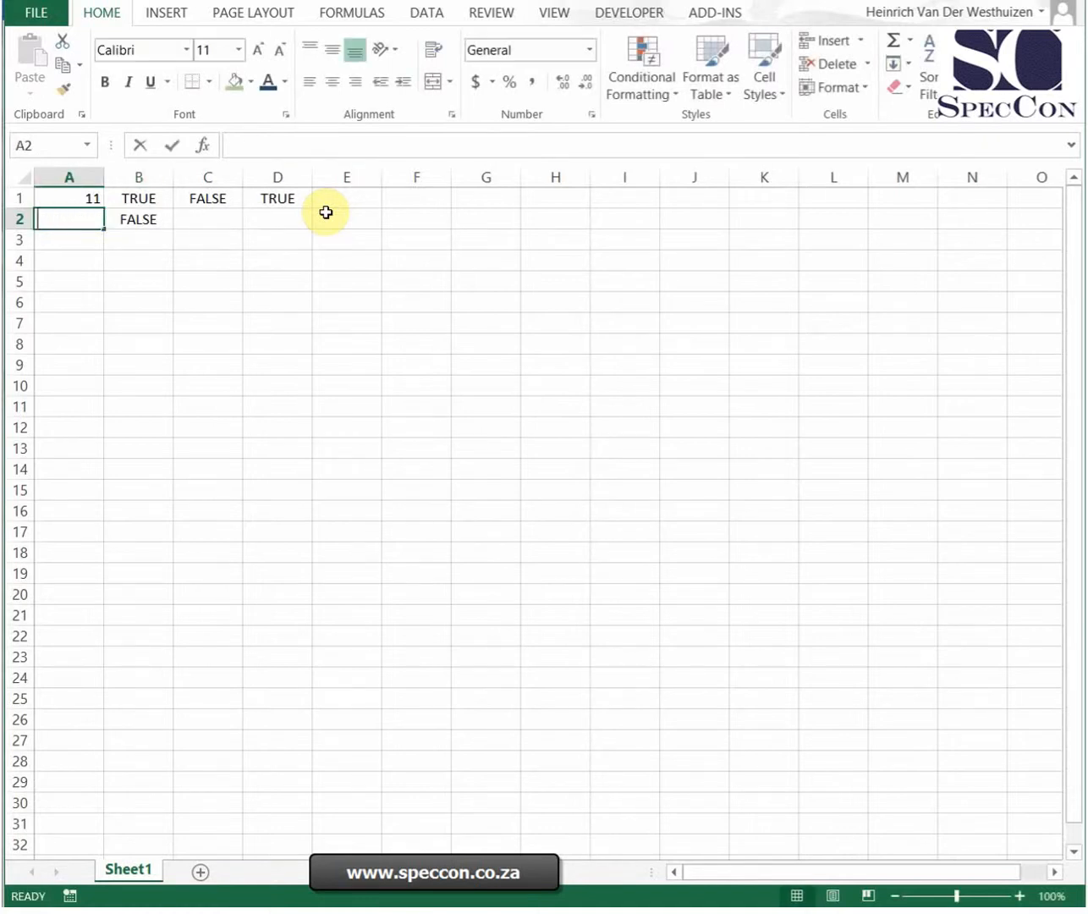
text(=3)
key(Escape)
key(Right)
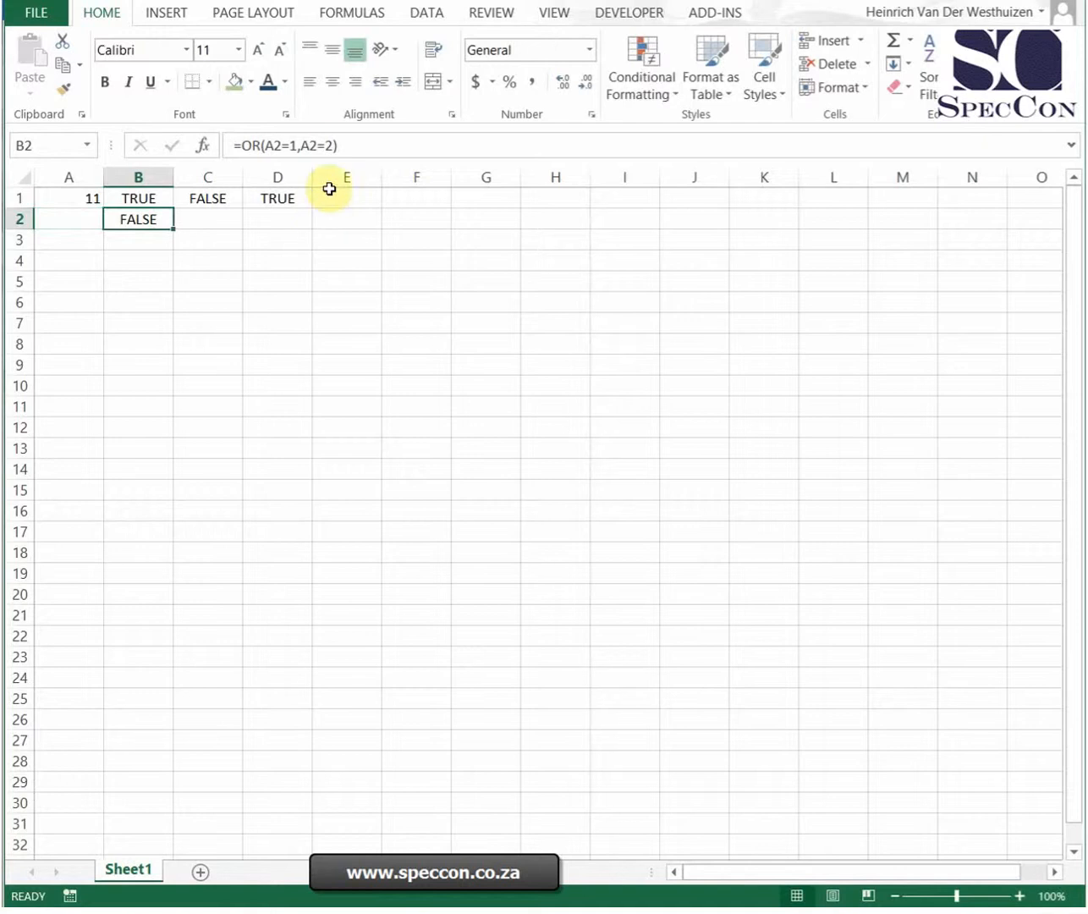
- Add A2=3 as a third condition to B2's OR formula and review how its function arguments evaluate
click(332, 146)
text(,)
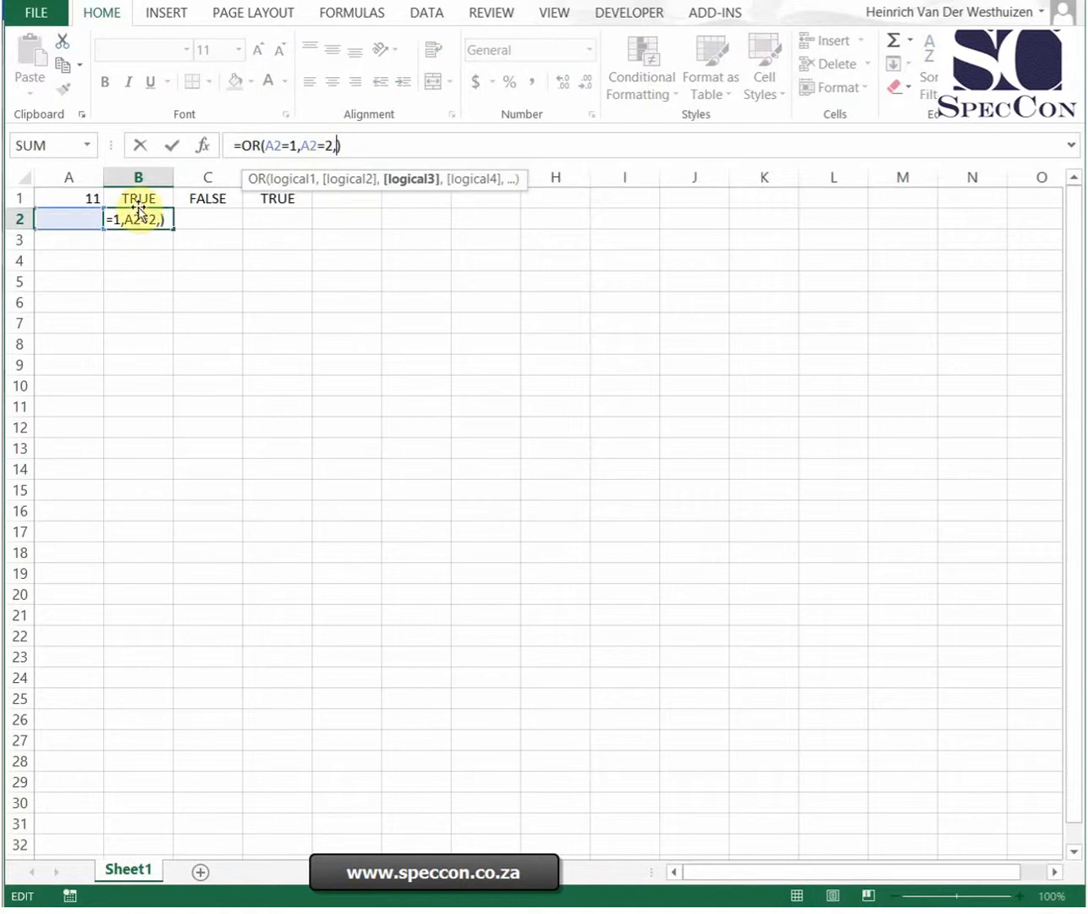
click(64, 221)
text(=3)
key(ctrl+Return)
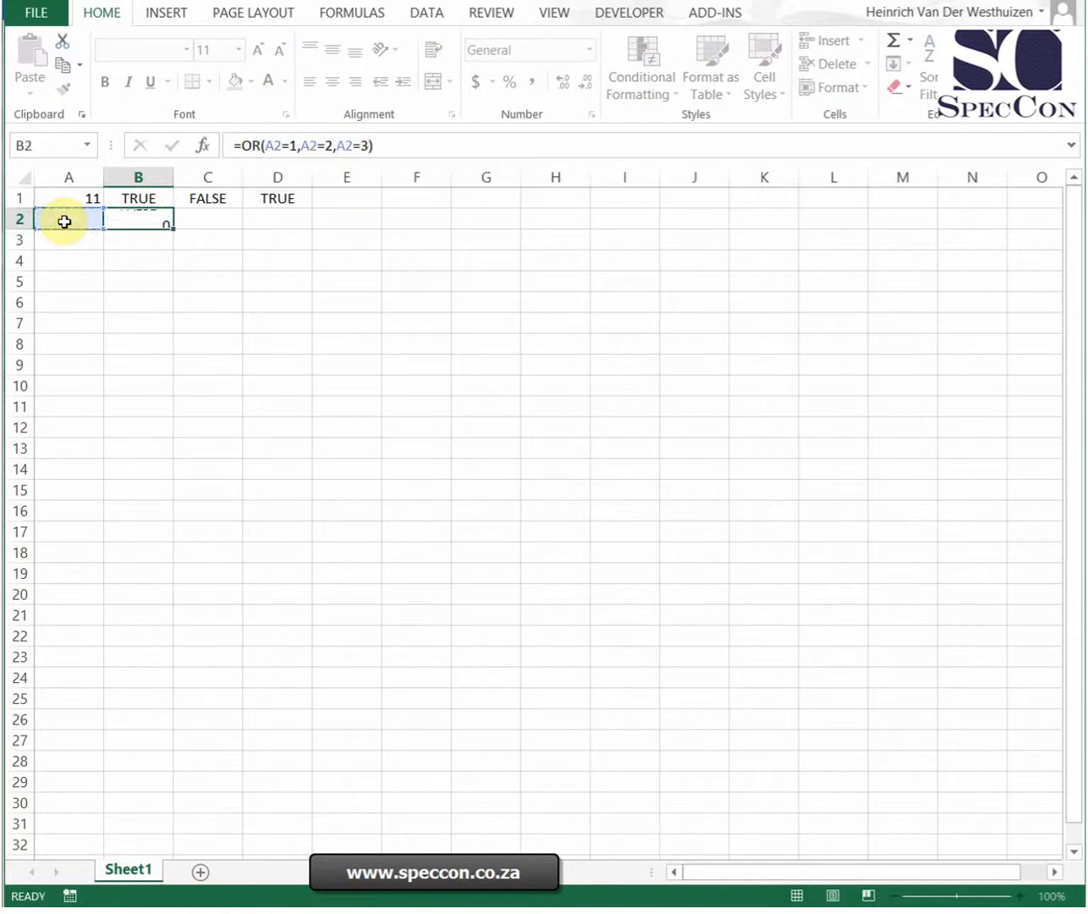
click(205, 145)
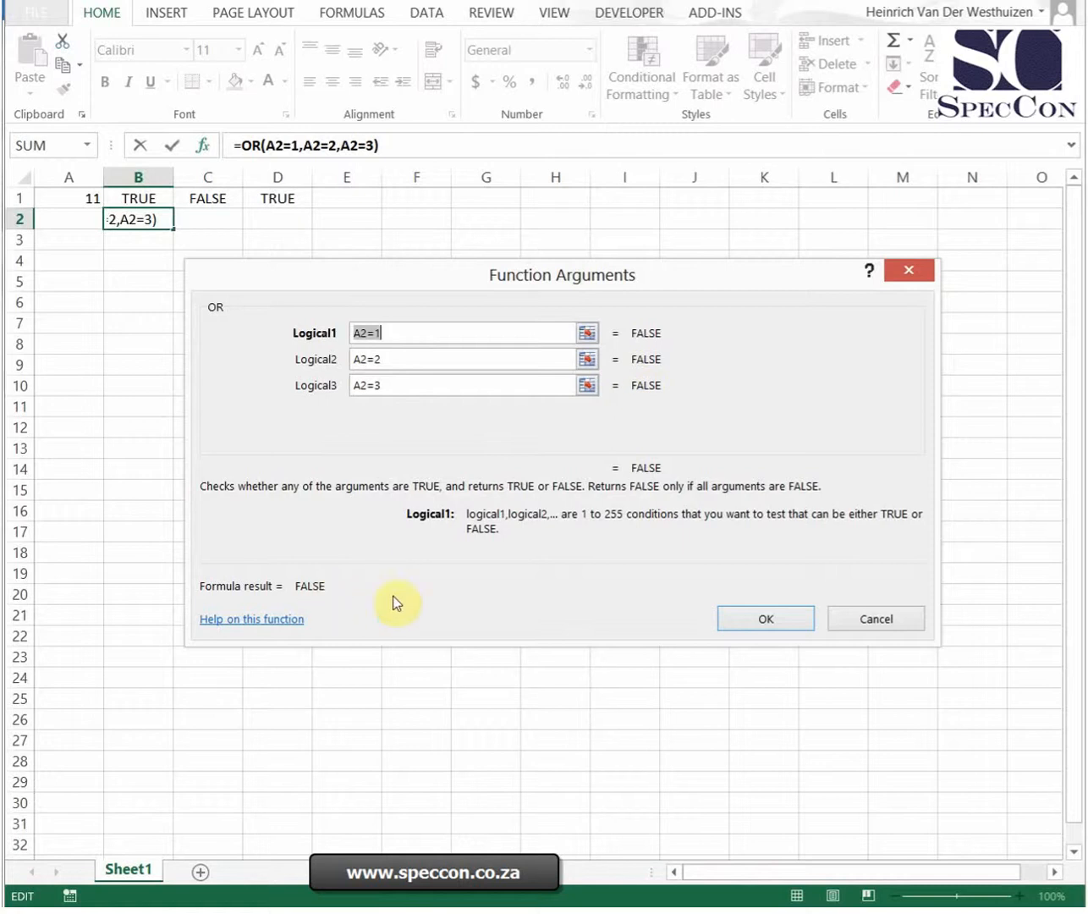
click(794, 620)
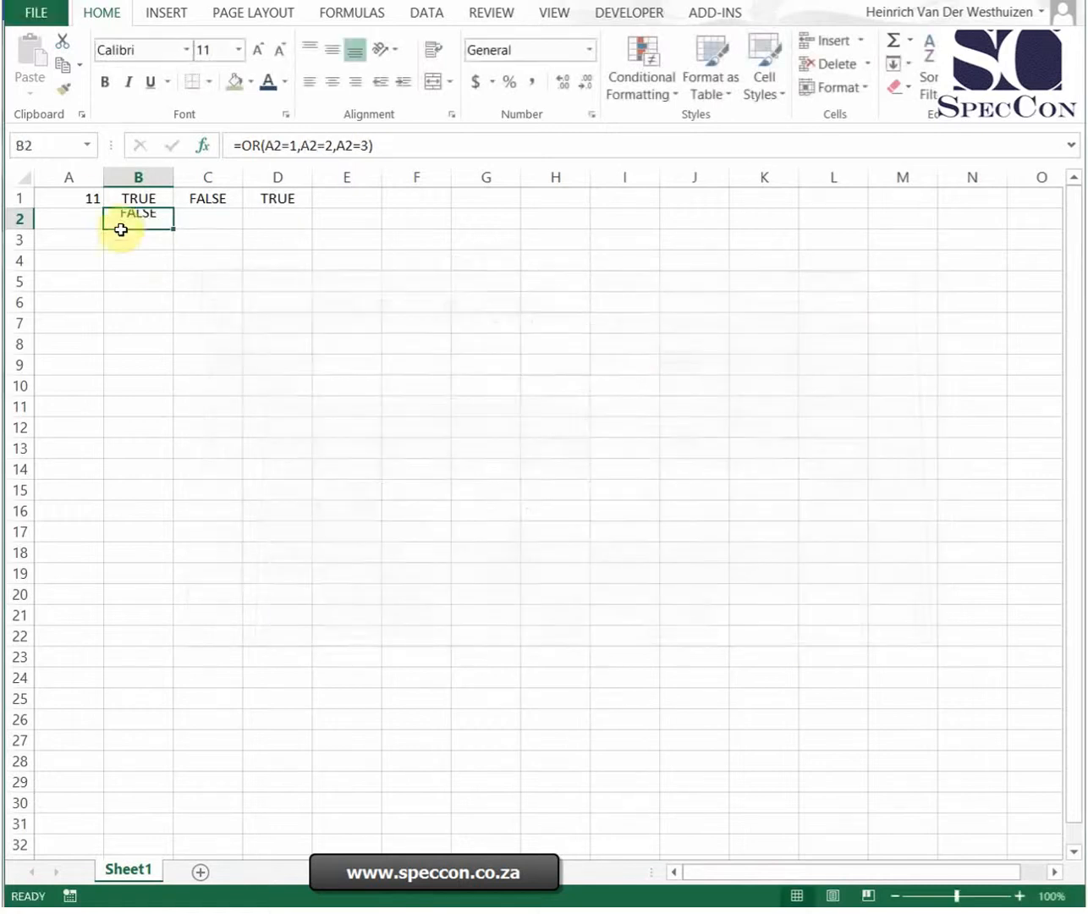
- Enter 2 in A2 and review how each argument of B2's OR function evaluates
click(79, 219)
text(2)
click(262, 428)
click(139, 218)
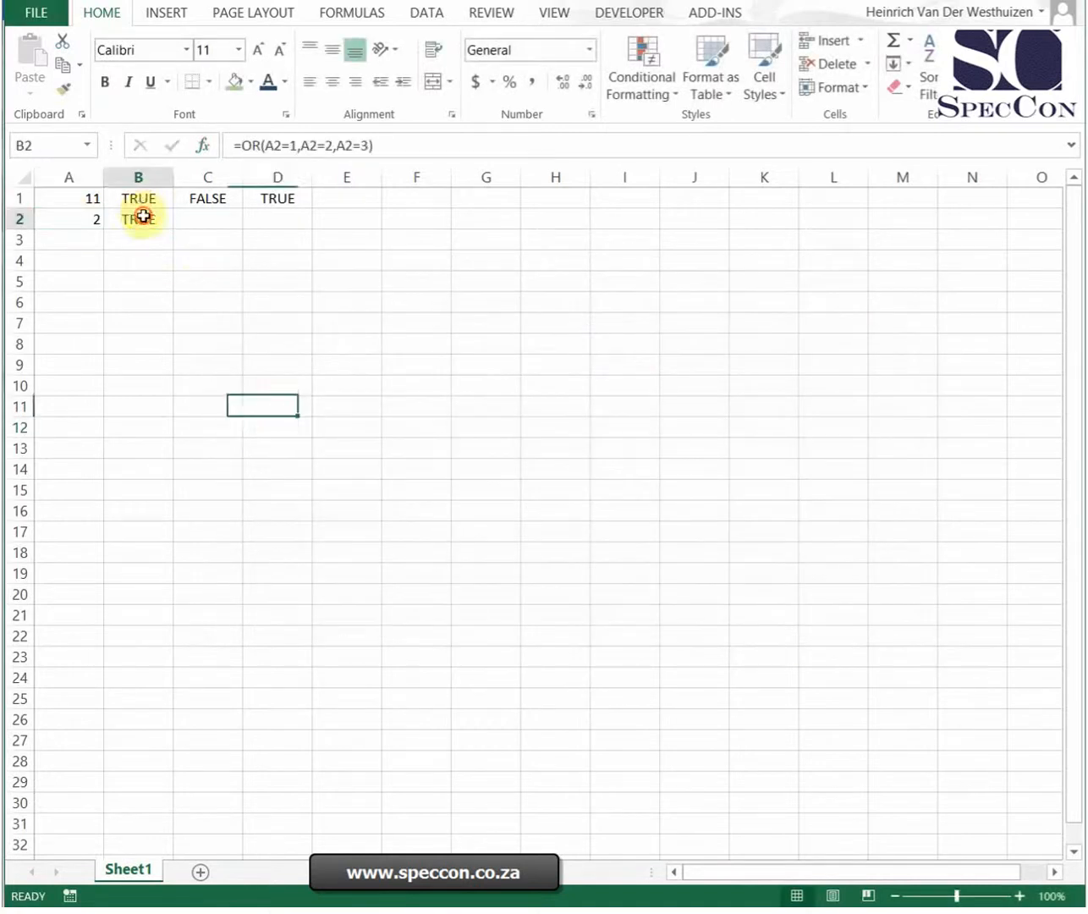
click(202, 145)
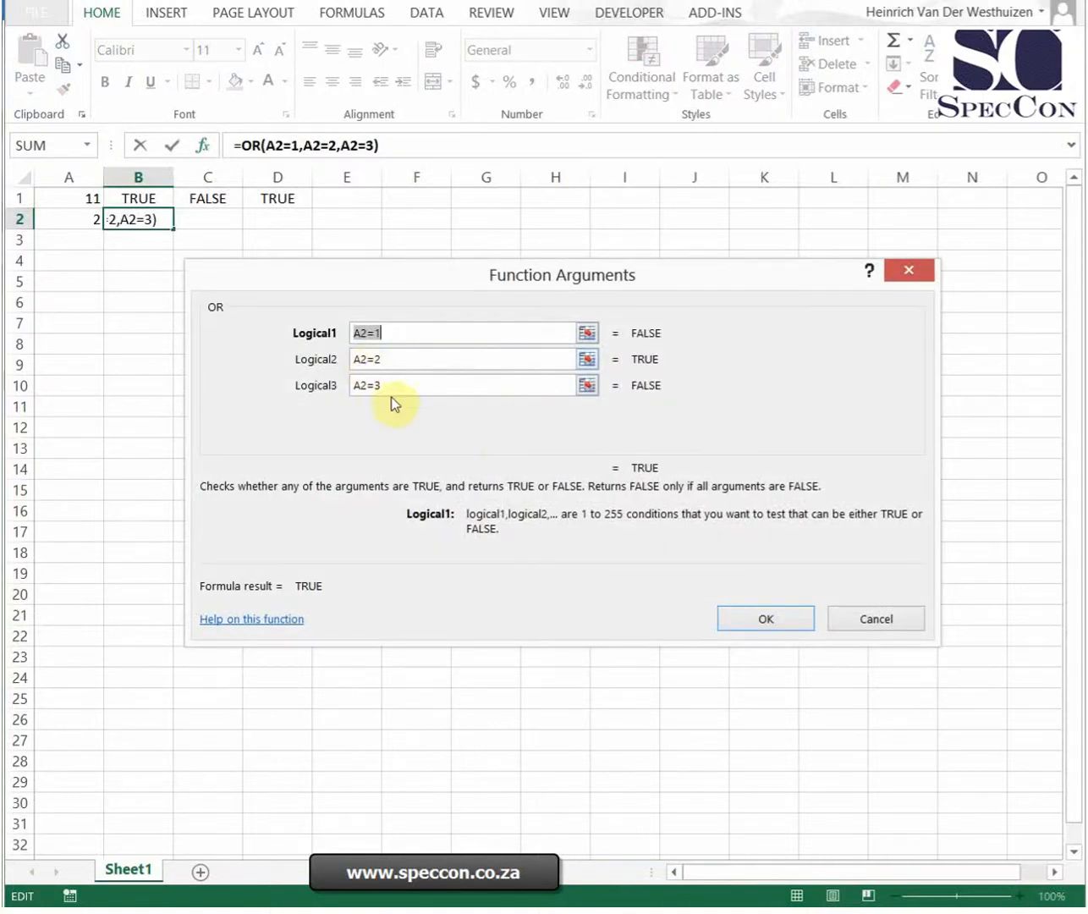
click(810, 617)
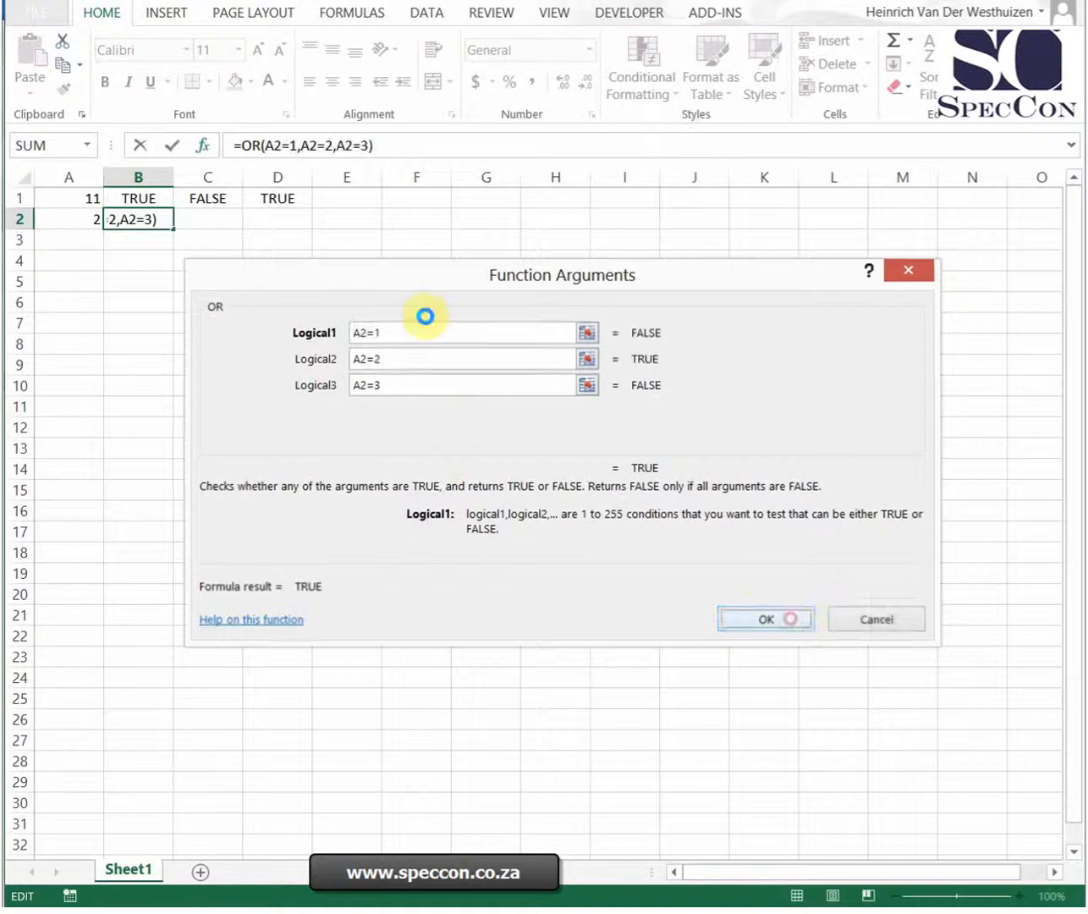
- Replace OR with AND in B2's formula, making it =AND(A2=1,A2=2,A2=3)
click(257, 146)
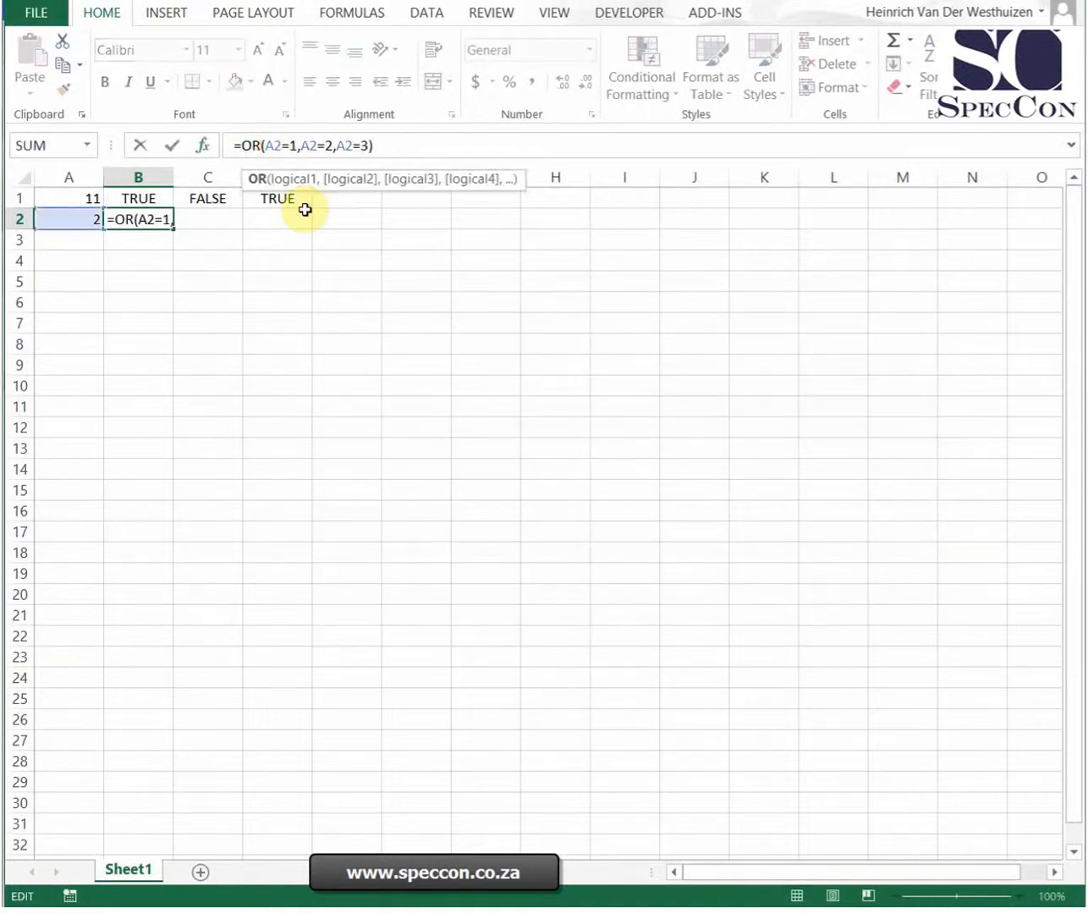
key(BackSpace)
key(BackSpace)
text(and)
key(Return)
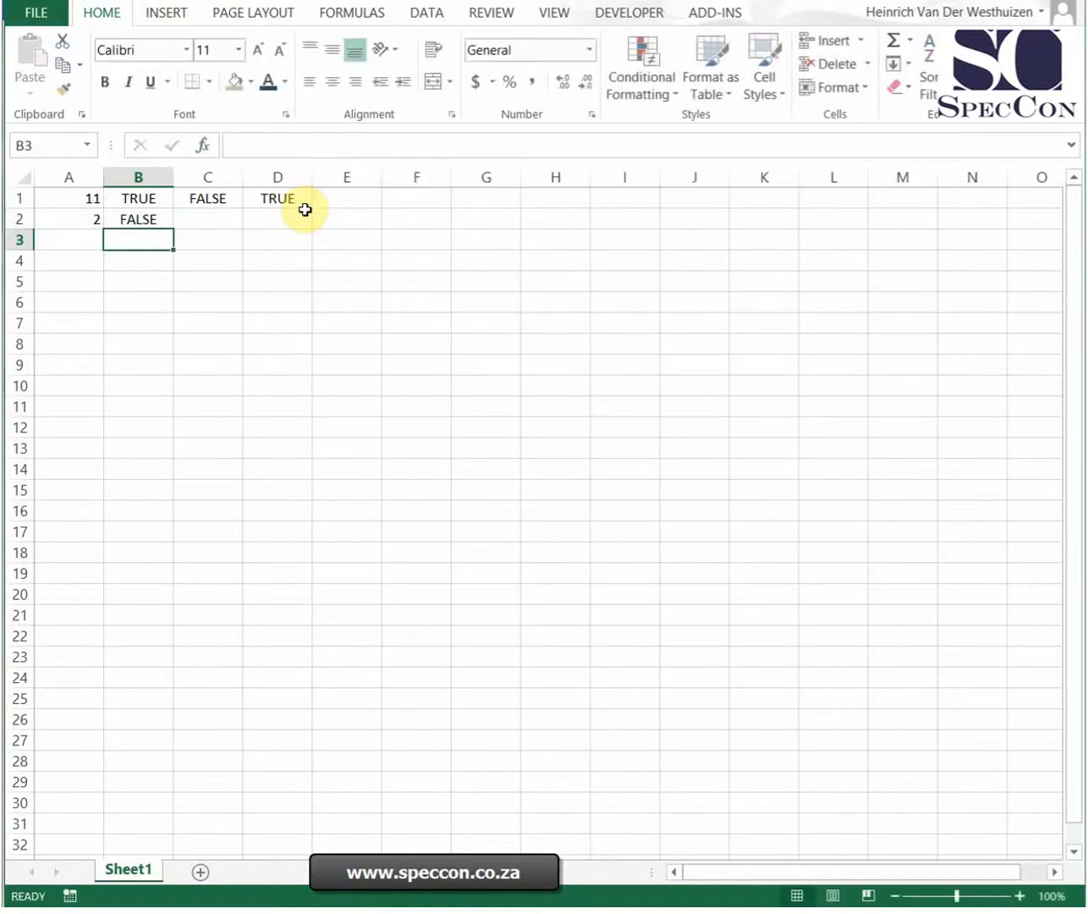
key(Up)
- Change the value in A2 to 1 and review how each argument of B2's AND function evaluates
click(81, 225)
text(1)
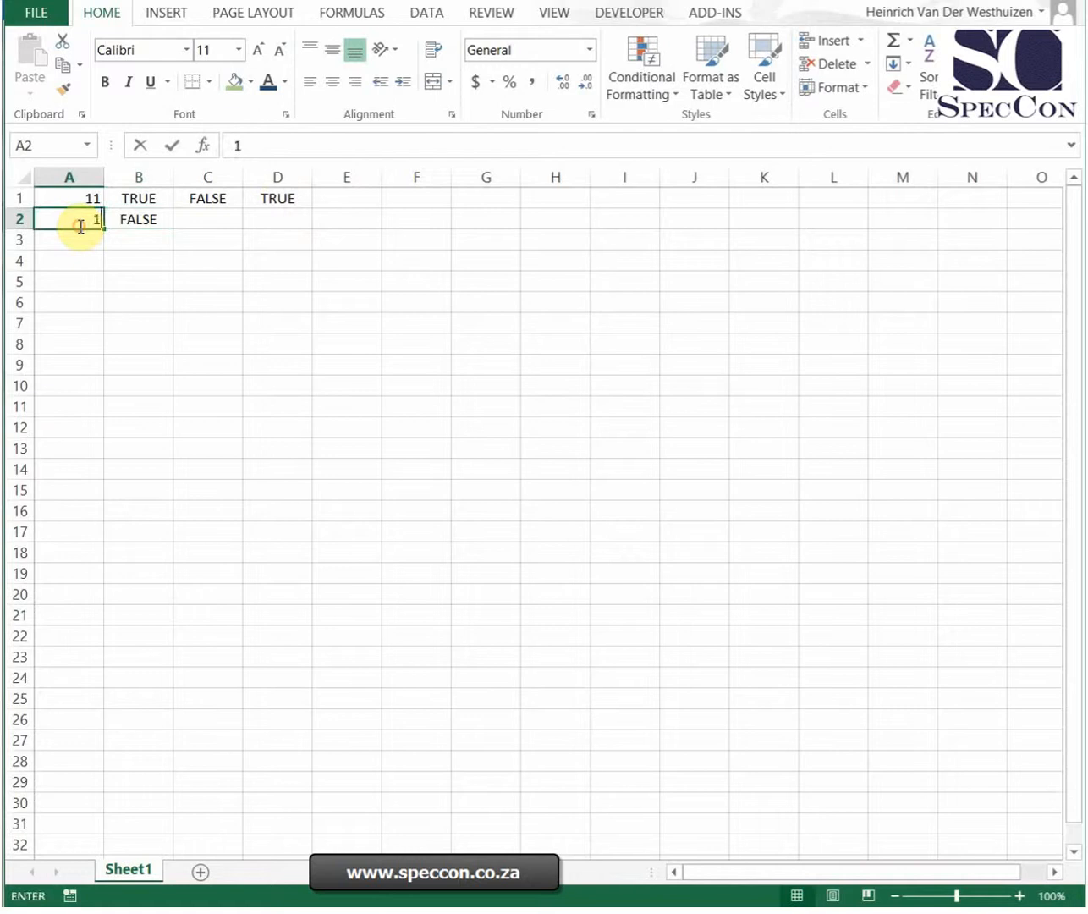
key(Return)
key(Up)
click(137, 219)
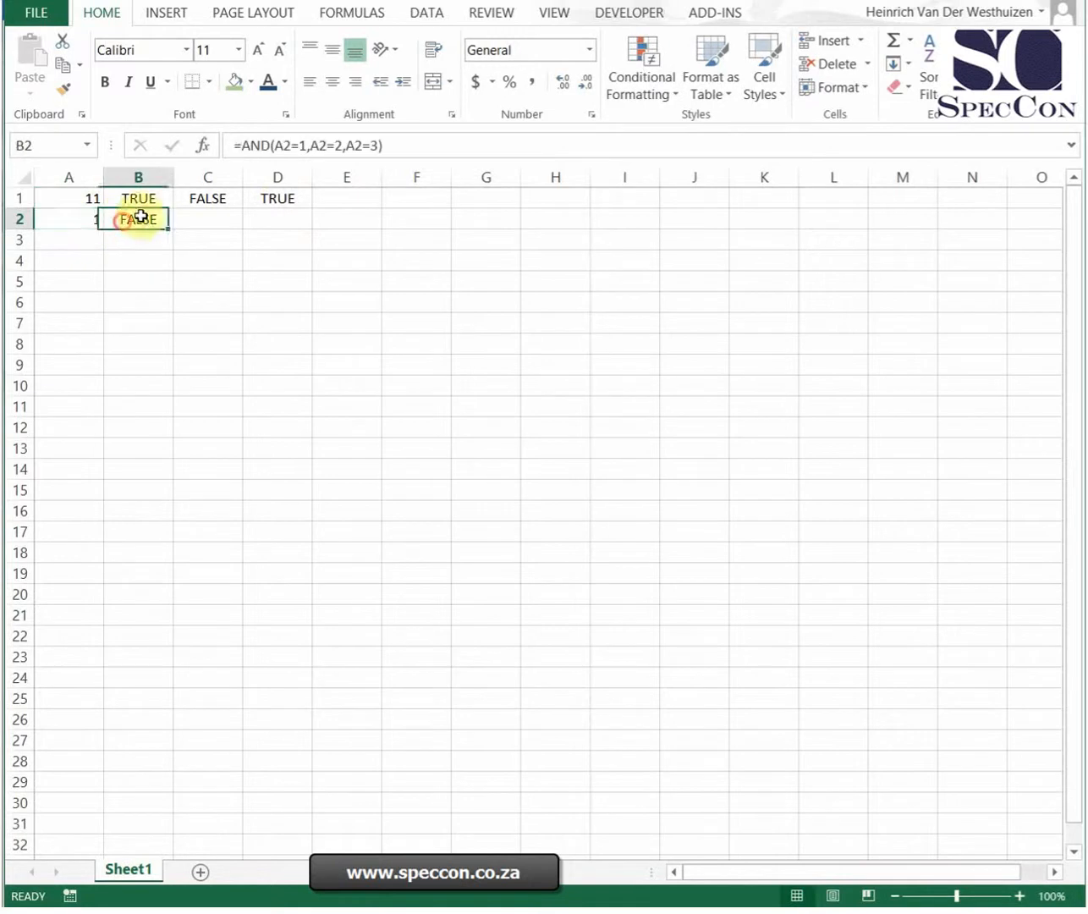
click(203, 145)
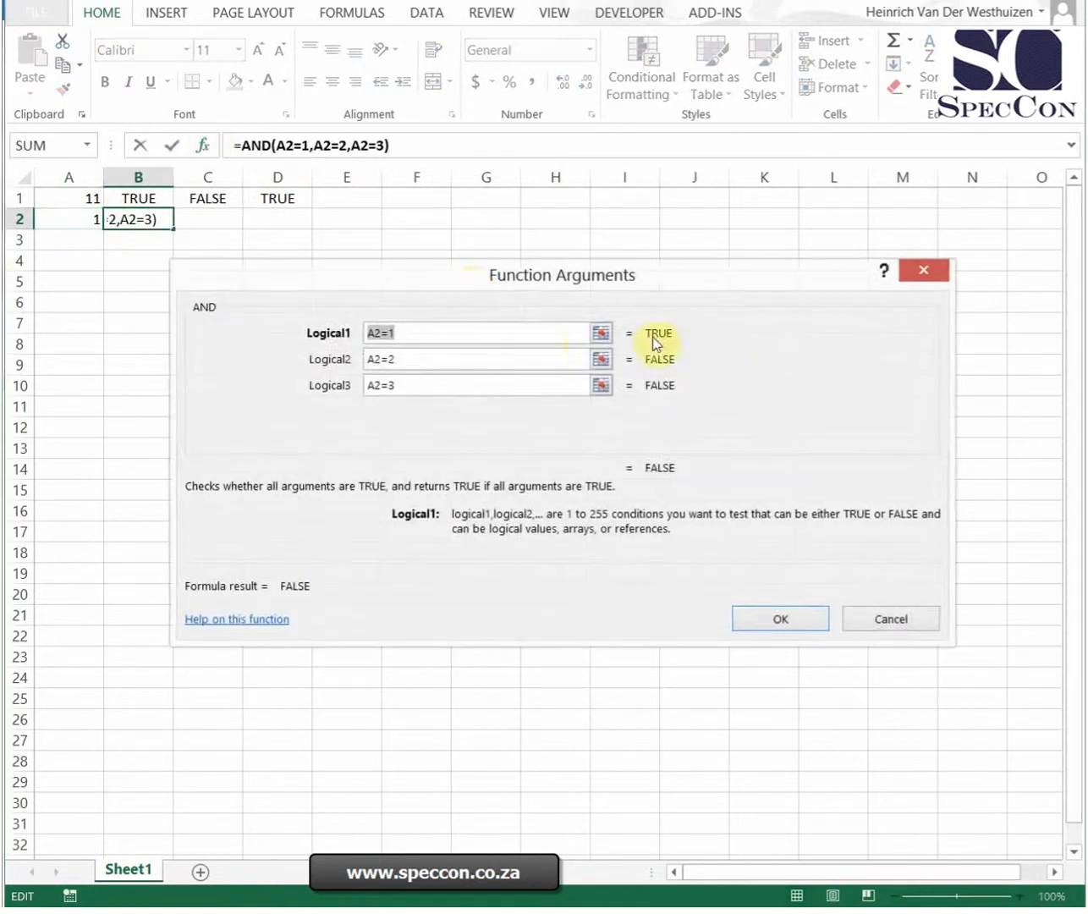
click(478, 339)
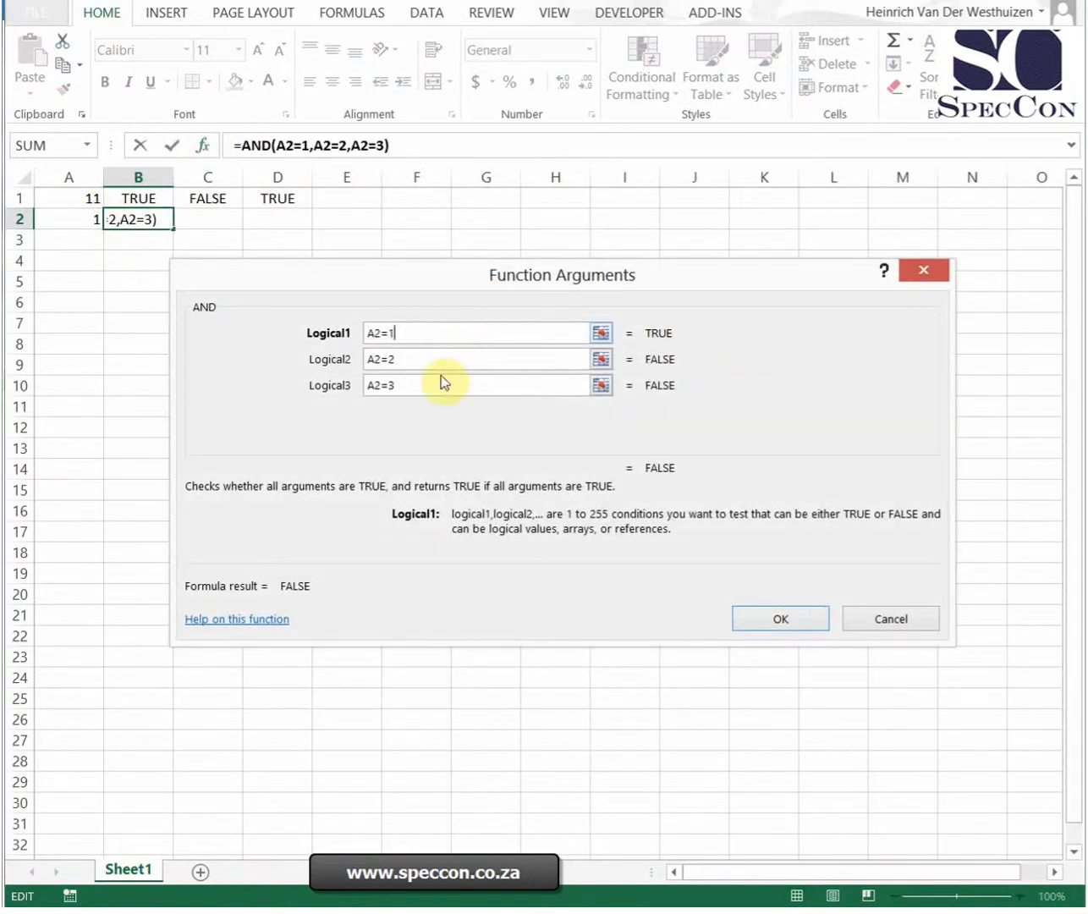